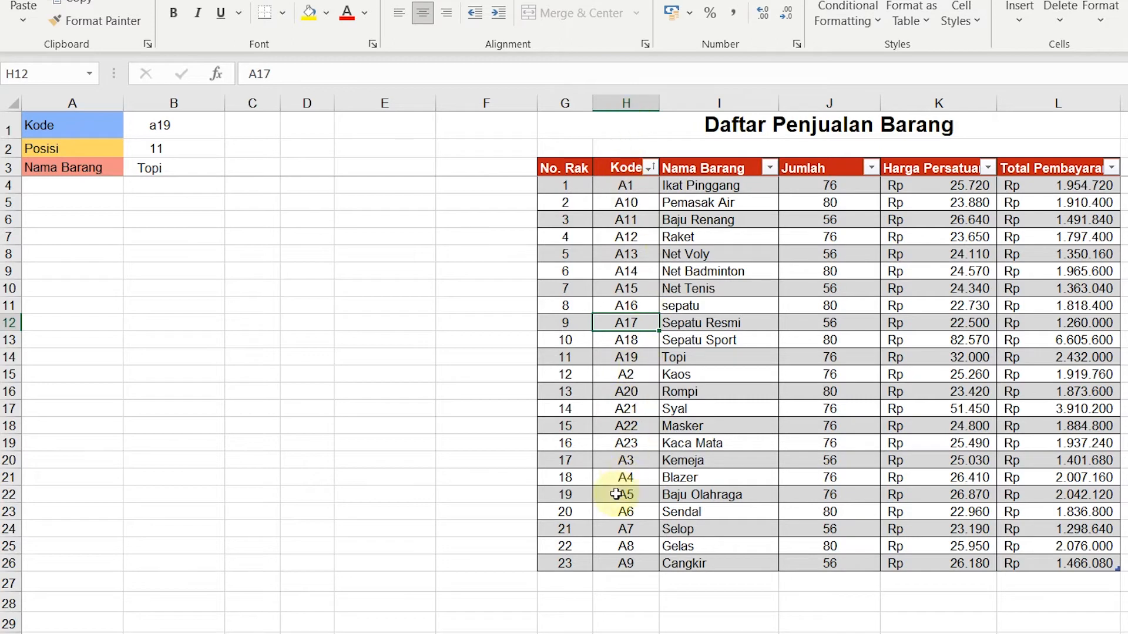
# Step: Change the Kode value in cell B1 to a22
pyautogui.click(625, 429)
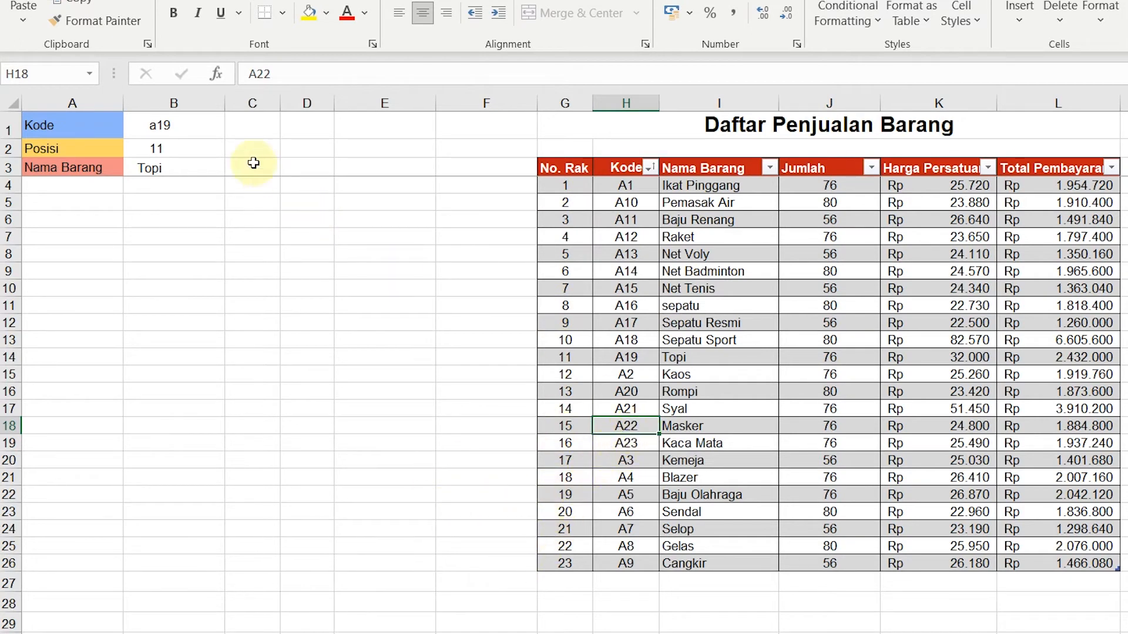
pyautogui.doubleClick(206, 124)
pyautogui.press('BackSpace')
pyautogui.press('BackSpace')
pyautogui.write('22')
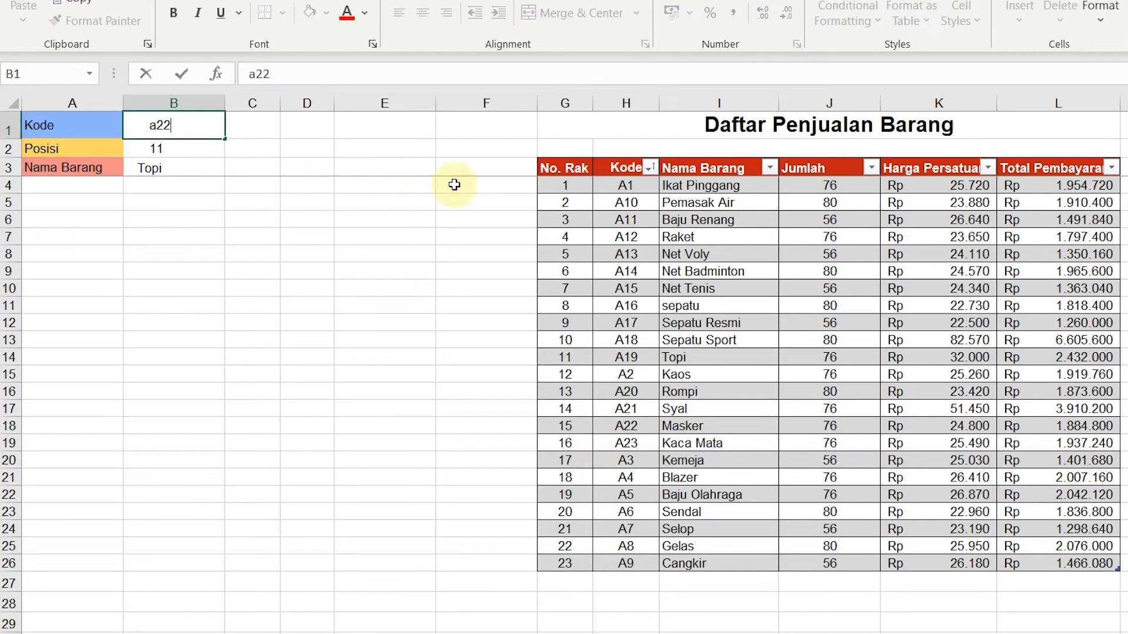
pyautogui.click(310, 127)
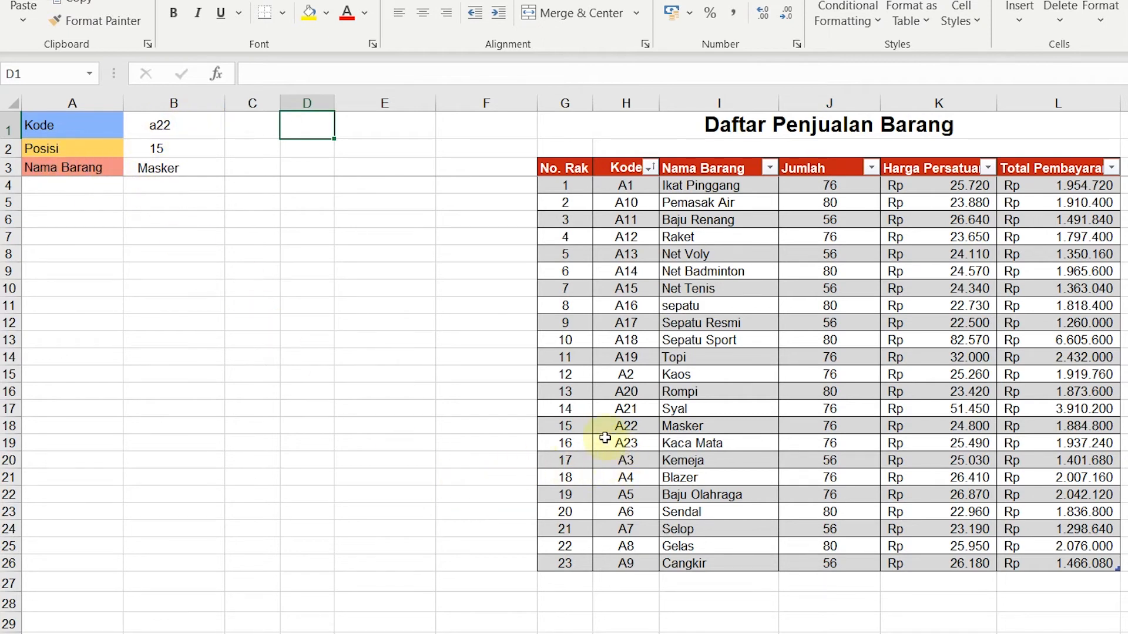
# Step: Sort the Daftar Penjualan Barang table by the Kode column from Z to A
pyautogui.click(649, 168)
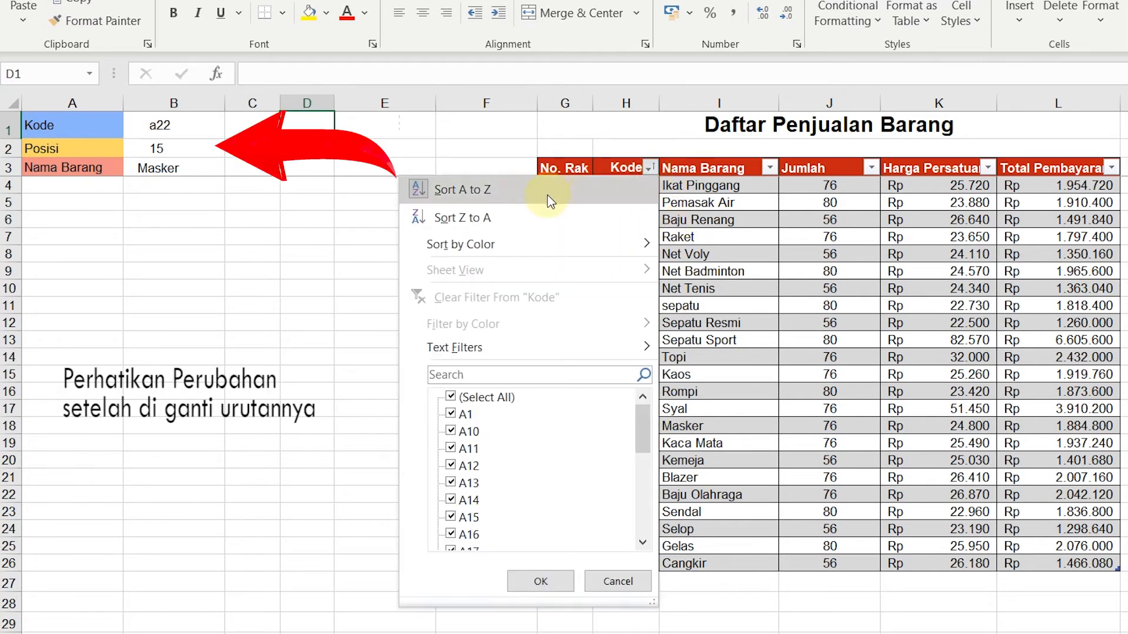
pyautogui.click(532, 218)
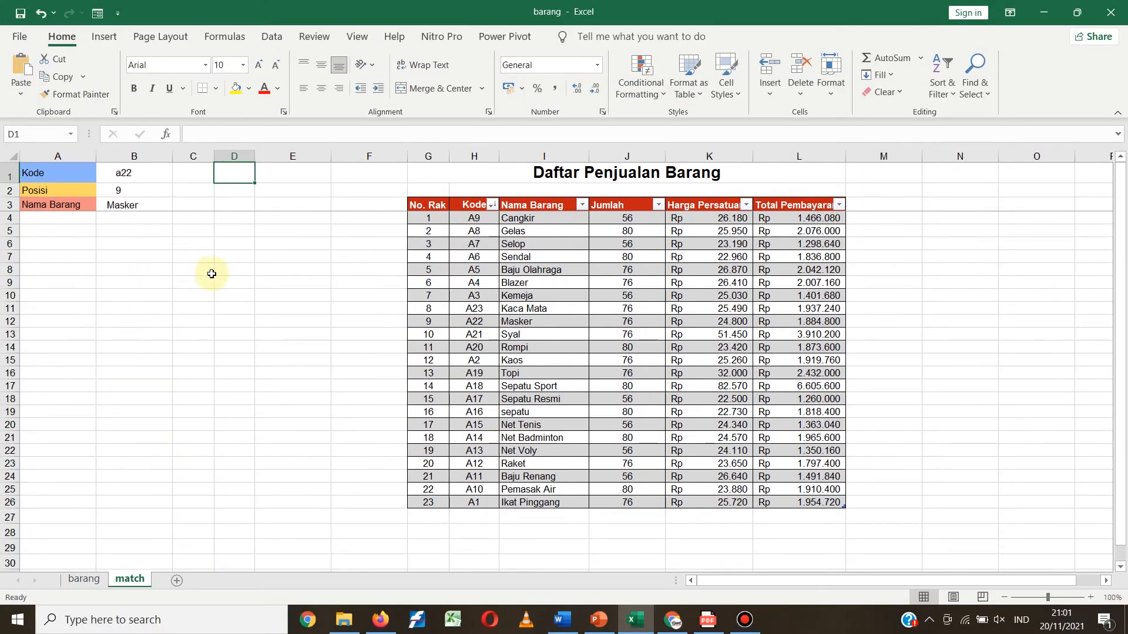
# Step: Examine the arguments of the MATCH lookup function from empty cell E10, and close its dialog without inserting the function
pyautogui.click(263, 295)
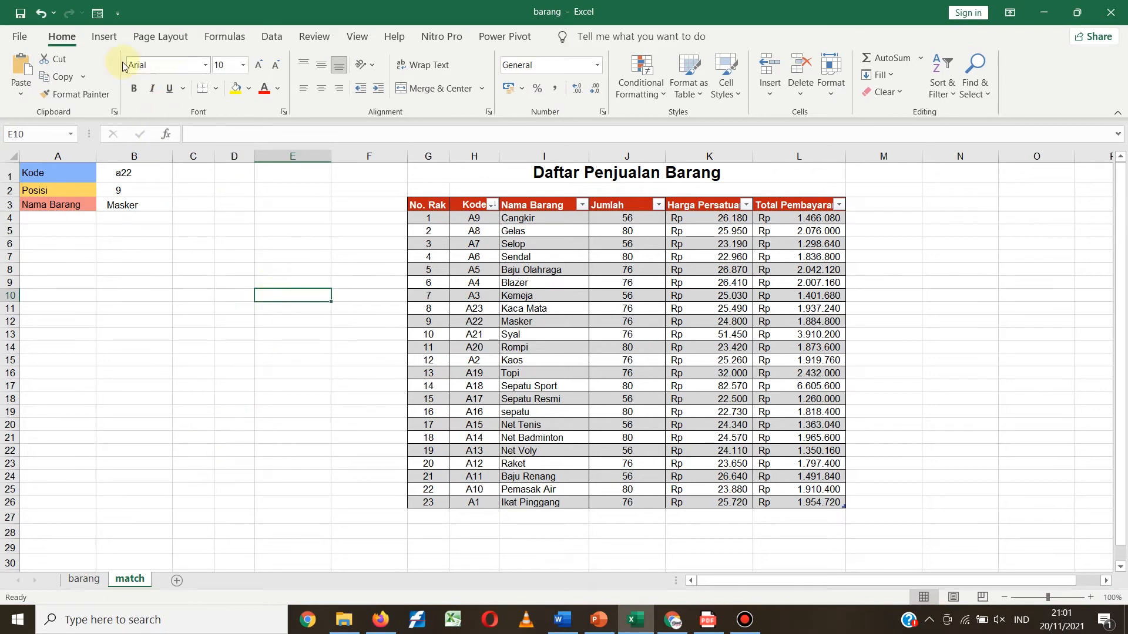
pyautogui.click(222, 38)
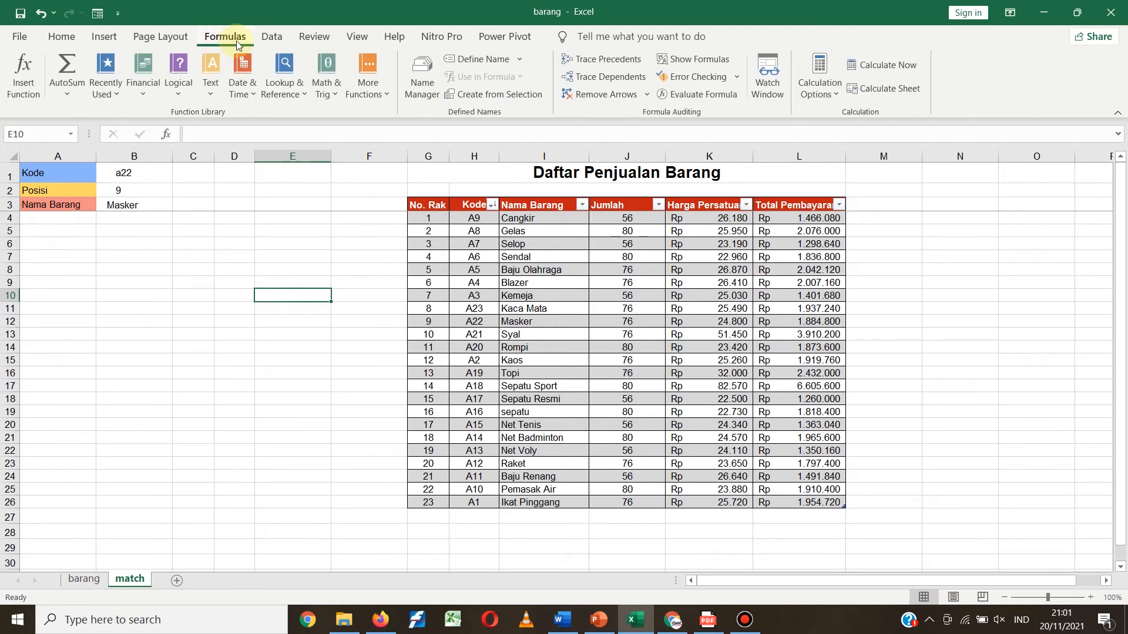
pyautogui.click(287, 92)
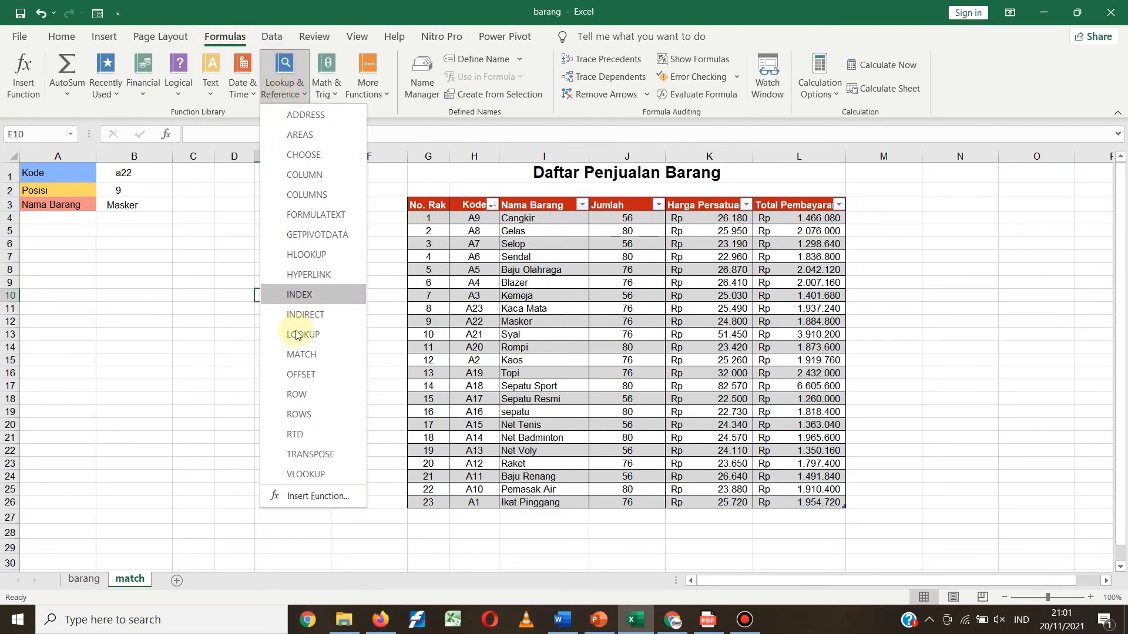
pyautogui.click(305, 355)
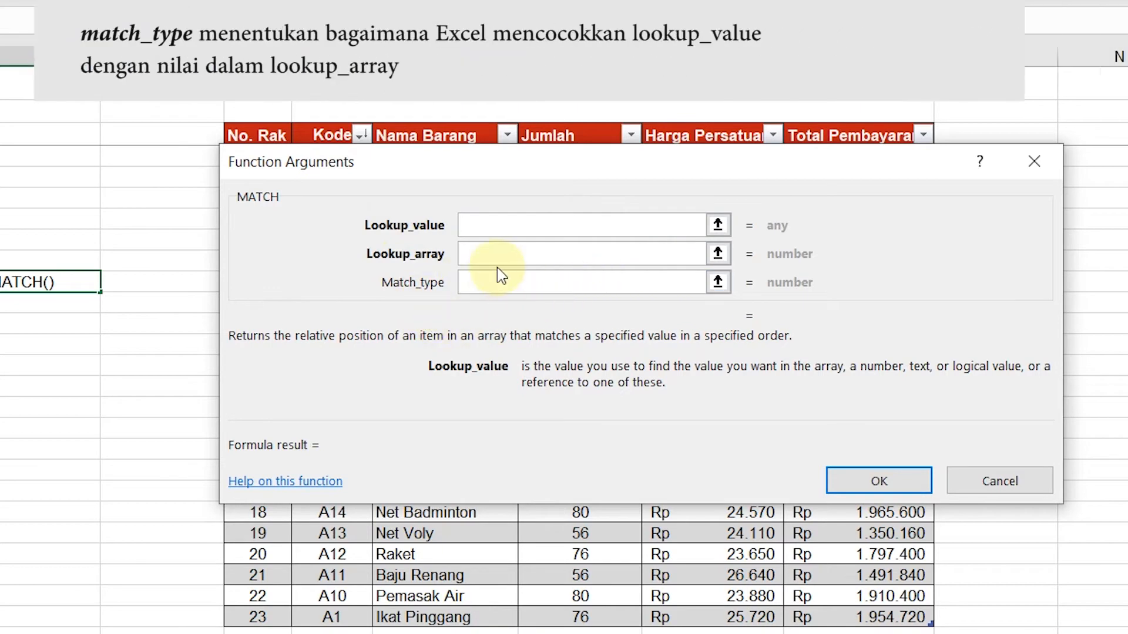
pyautogui.click(505, 282)
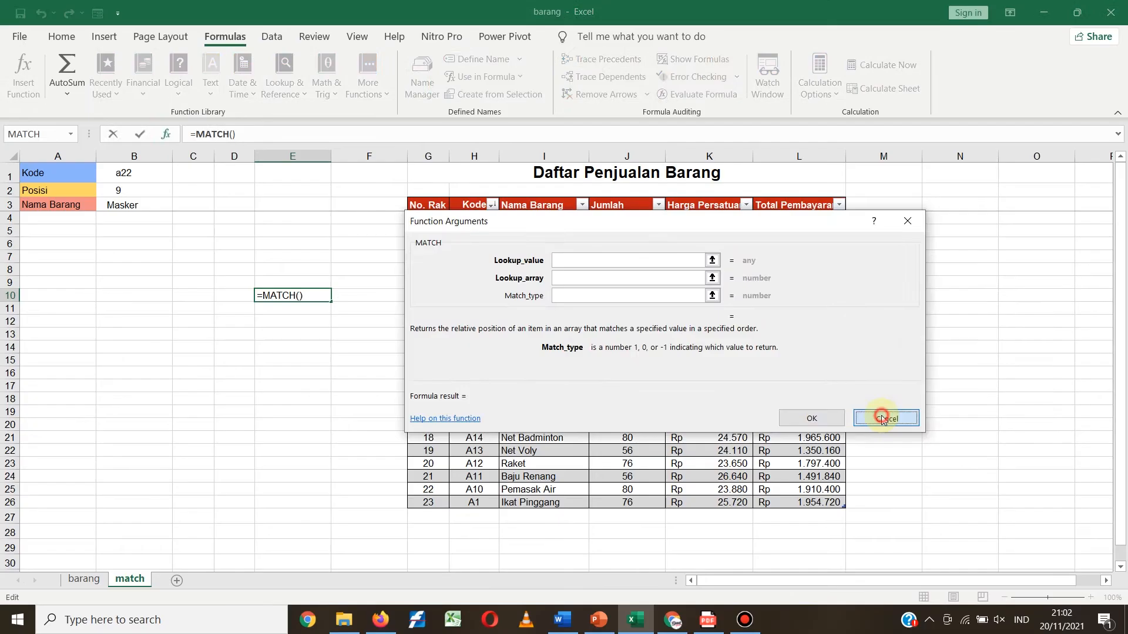
pyautogui.click(1000, 481)
pyautogui.click(295, 348)
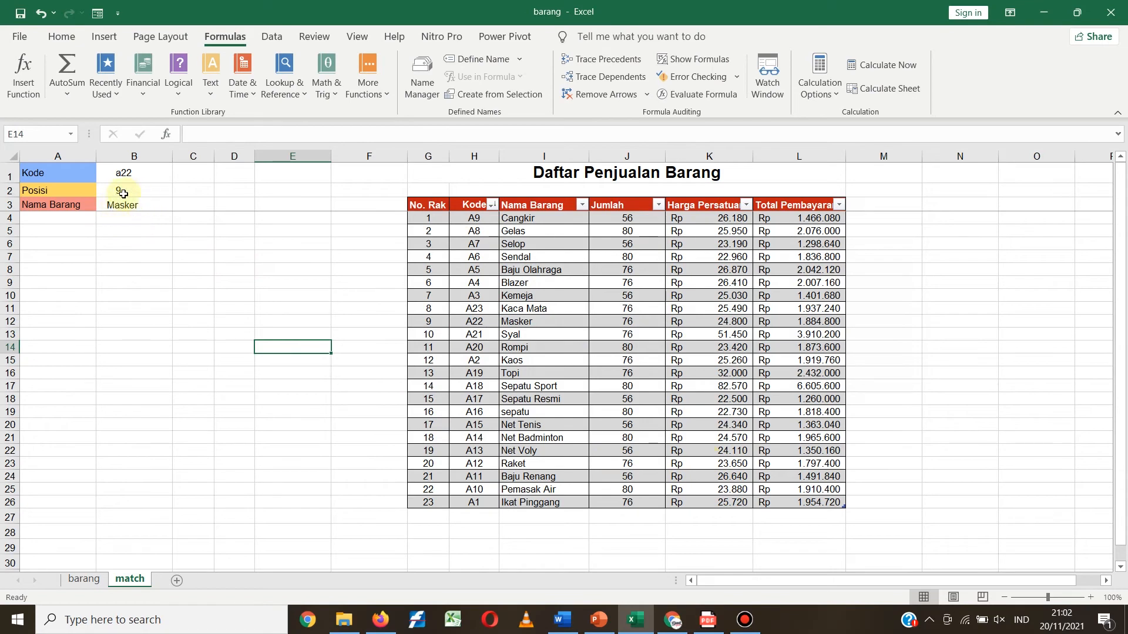
# Step: Clear the existing formula from the Posisi result cell B2
pyautogui.press('Left')
pyautogui.press('Left')
pyautogui.press('Left')
pyautogui.press('Up')
pyautogui.press('Up')
pyautogui.press('Up')
pyautogui.press('Up')
pyautogui.press('Up')
pyautogui.press('Up')
pyautogui.press('Up')
pyautogui.press('Up')
pyautogui.press('Up')
pyautogui.press('Up')
pyautogui.press('Up')
pyautogui.press('Up')
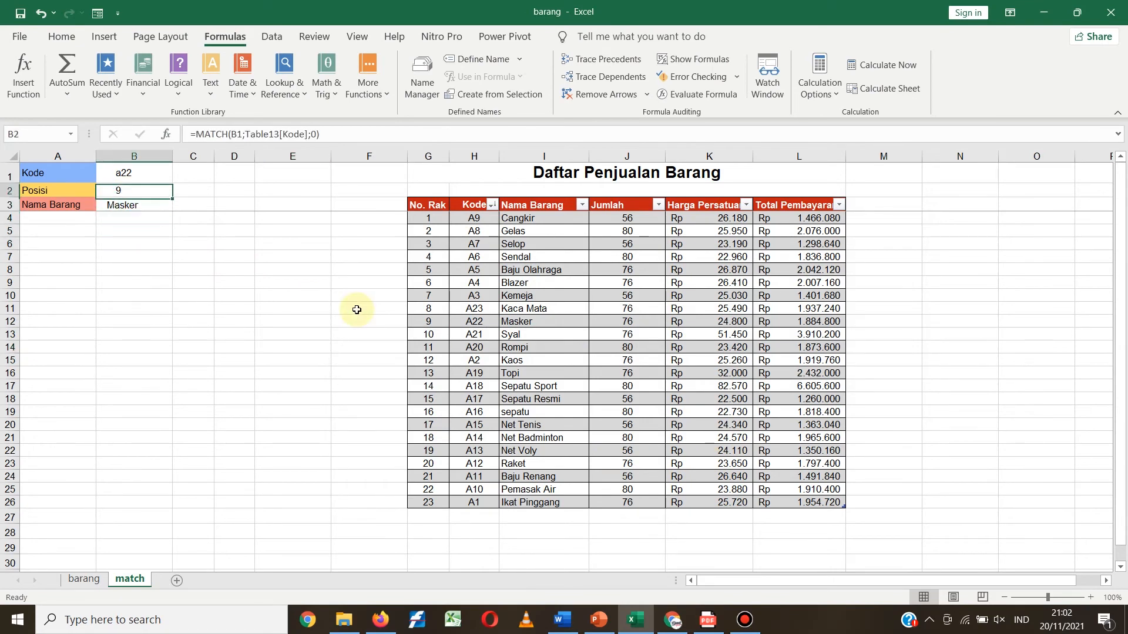
pyautogui.press('Delete')
pyautogui.press('Down')
pyautogui.press('Up')
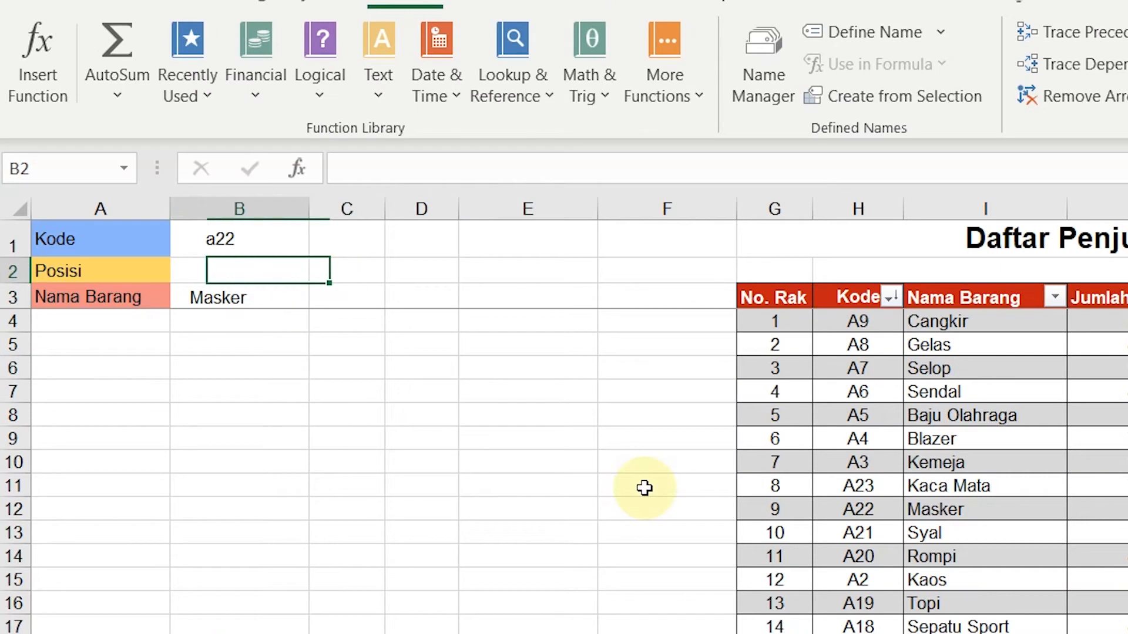
# Step: Begin a MATCH formula in B2 with the literal text "a22" as its lookup value
pyautogui.write('=matc')
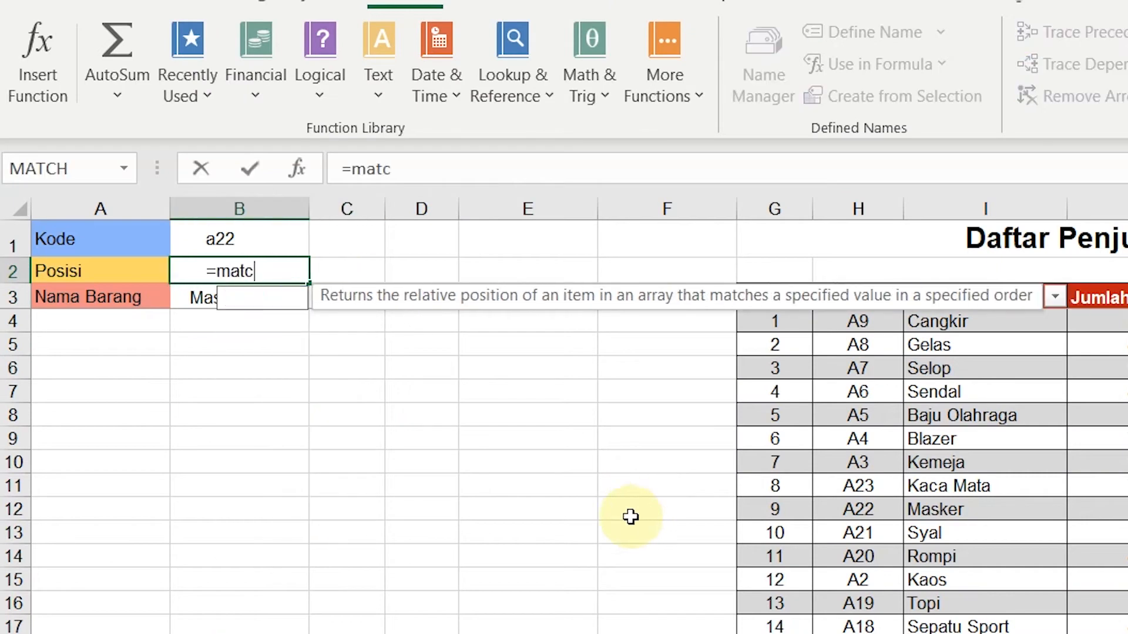
pyautogui.write('h("a')
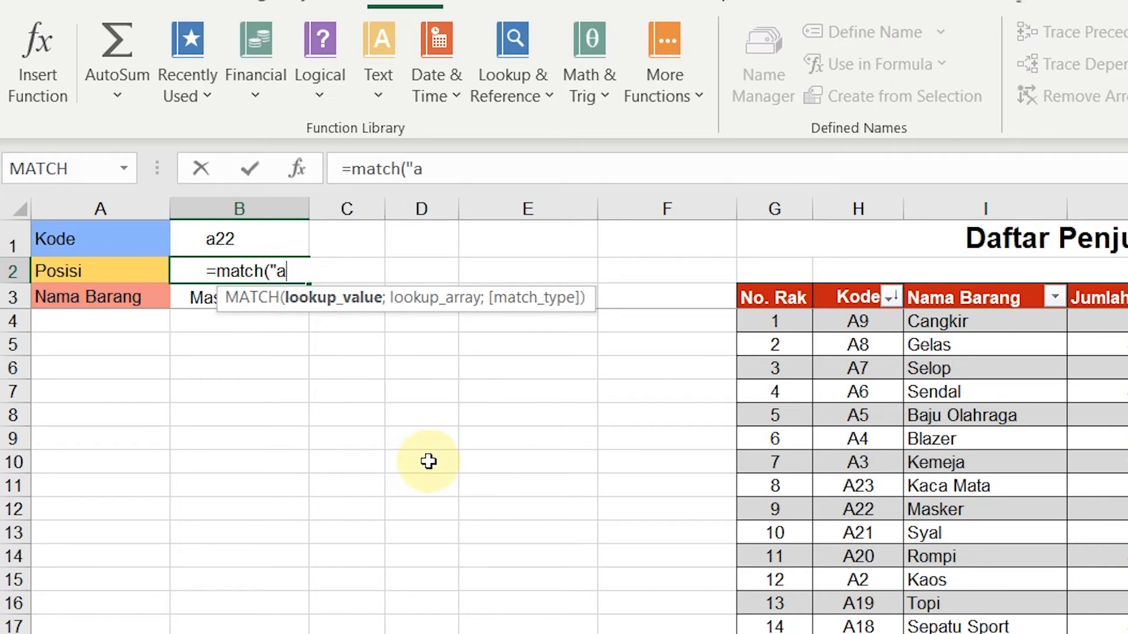
pyautogui.write(';')
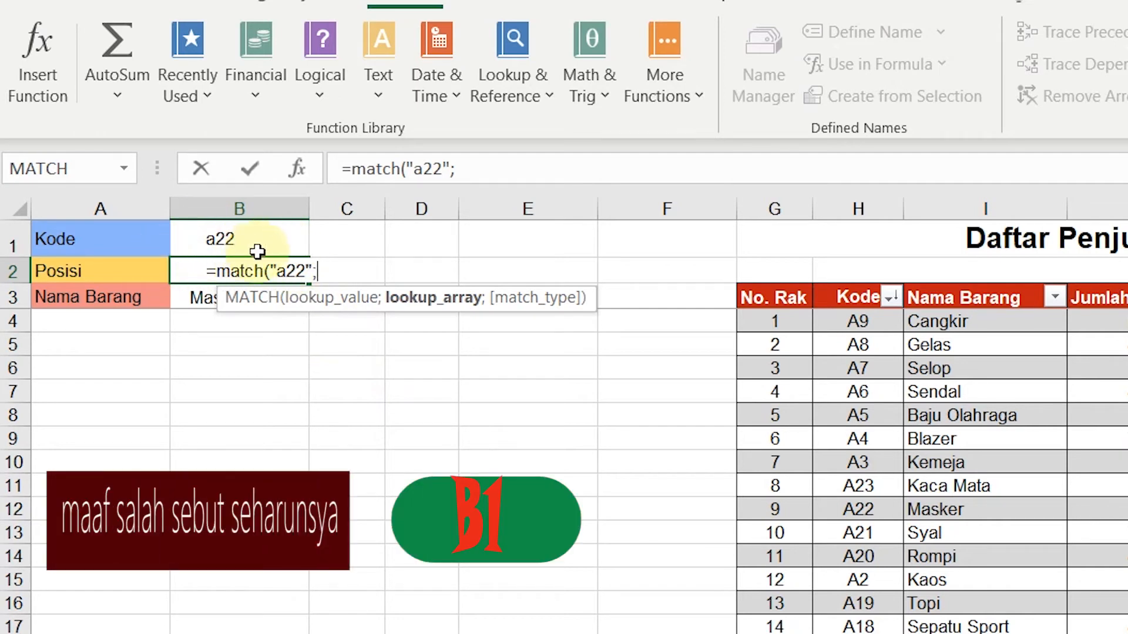
# Step: Replace the literal lookup value in the MATCH formula with a reference to the Kode cell B1
pyautogui.press('BackSpace')
pyautogui.press('BackSpace')
pyautogui.press('BackSpace')
pyautogui.press('BackSpace')
pyautogui.press('BackSpace')
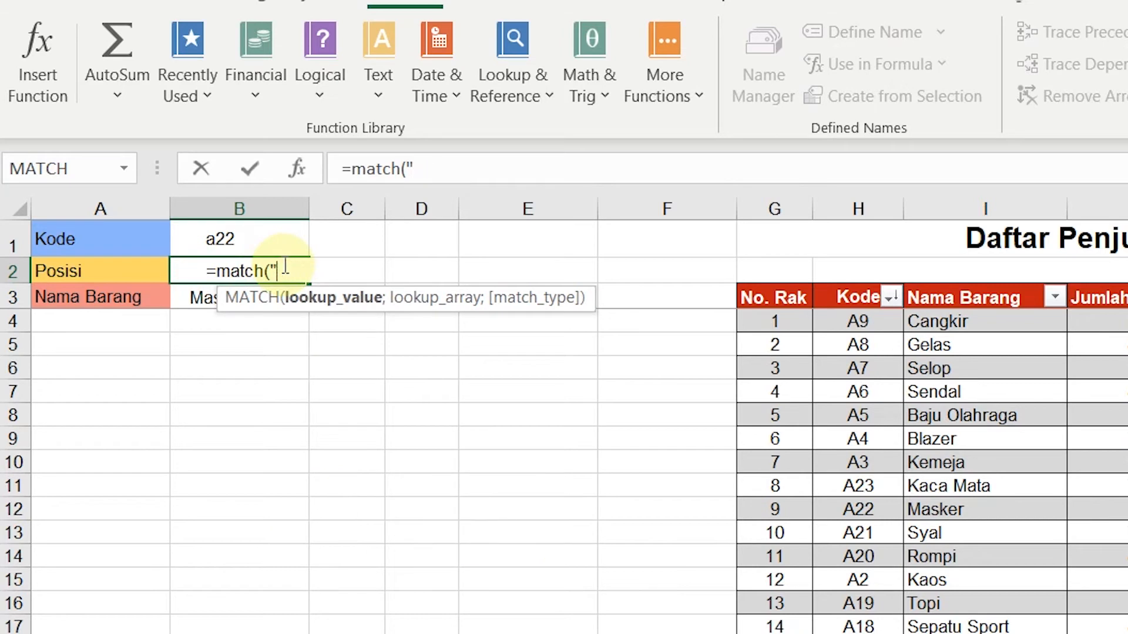
pyautogui.click(293, 240)
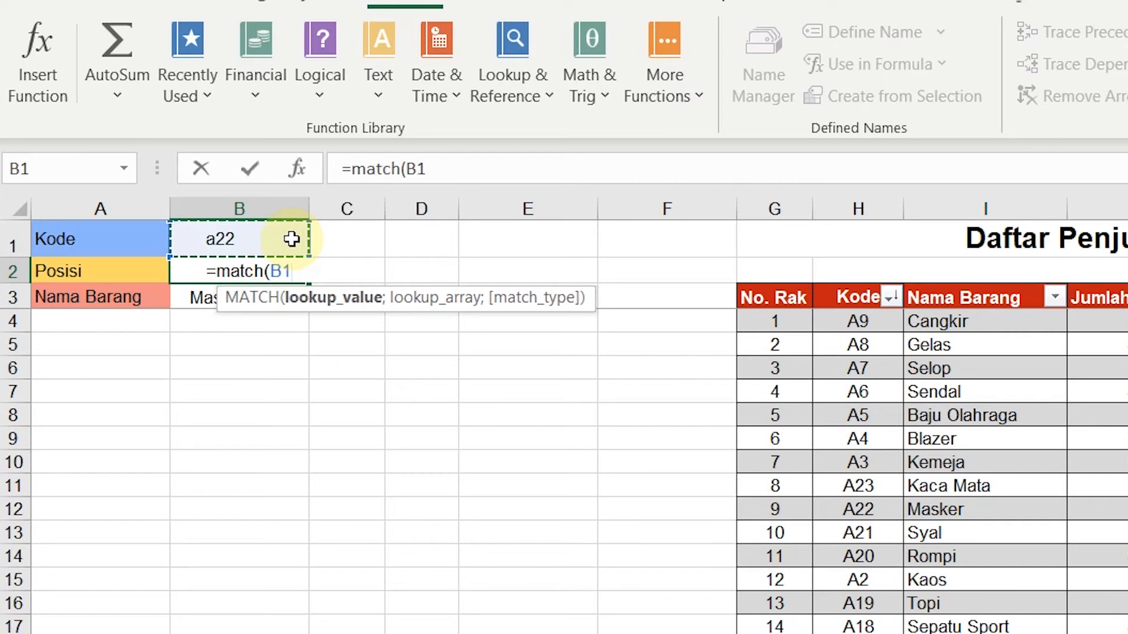
pyautogui.write(';')
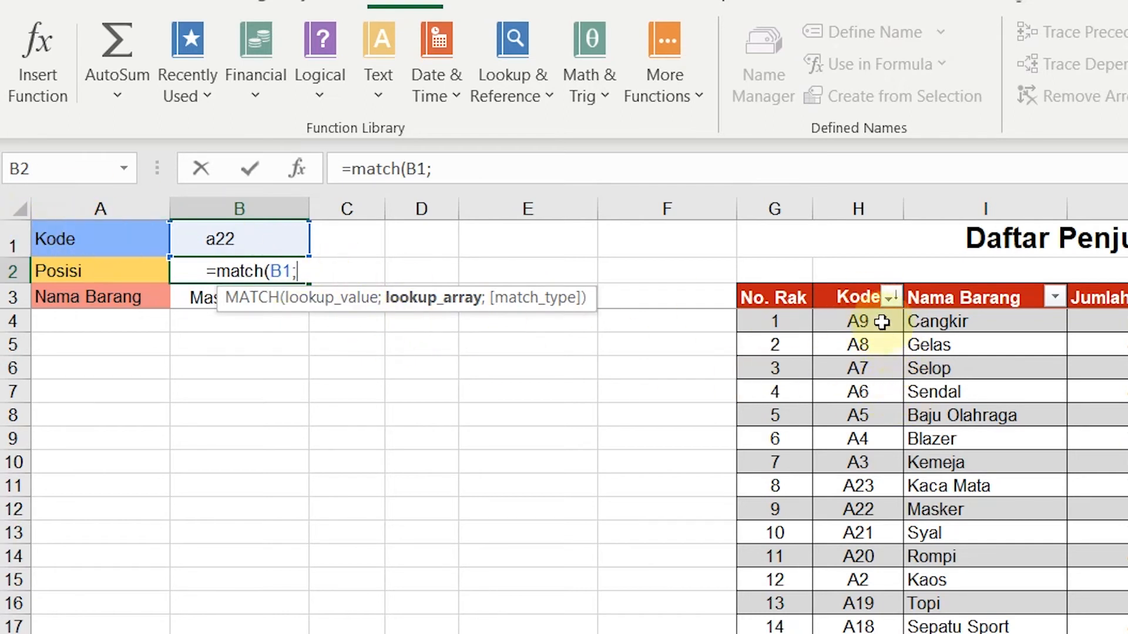
# Step: Set the MATCH lookup array to all codes in the table's Kode column, Table13[Kode]
pyautogui.click(881, 322)
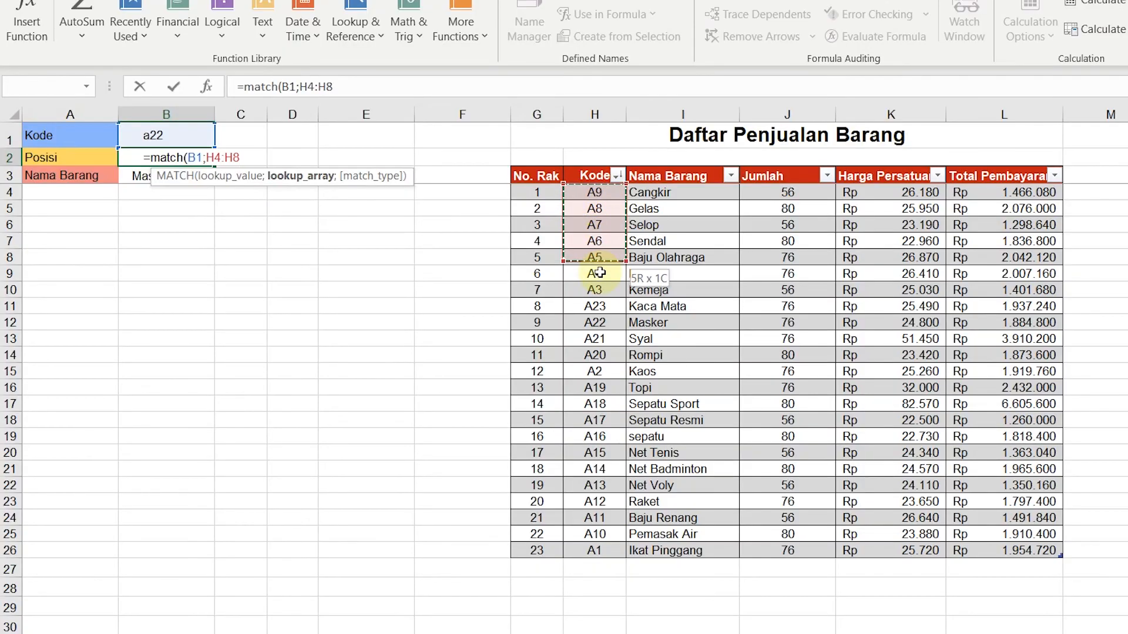
pyautogui.moveTo(599, 273); pyautogui.dragTo(599, 559)
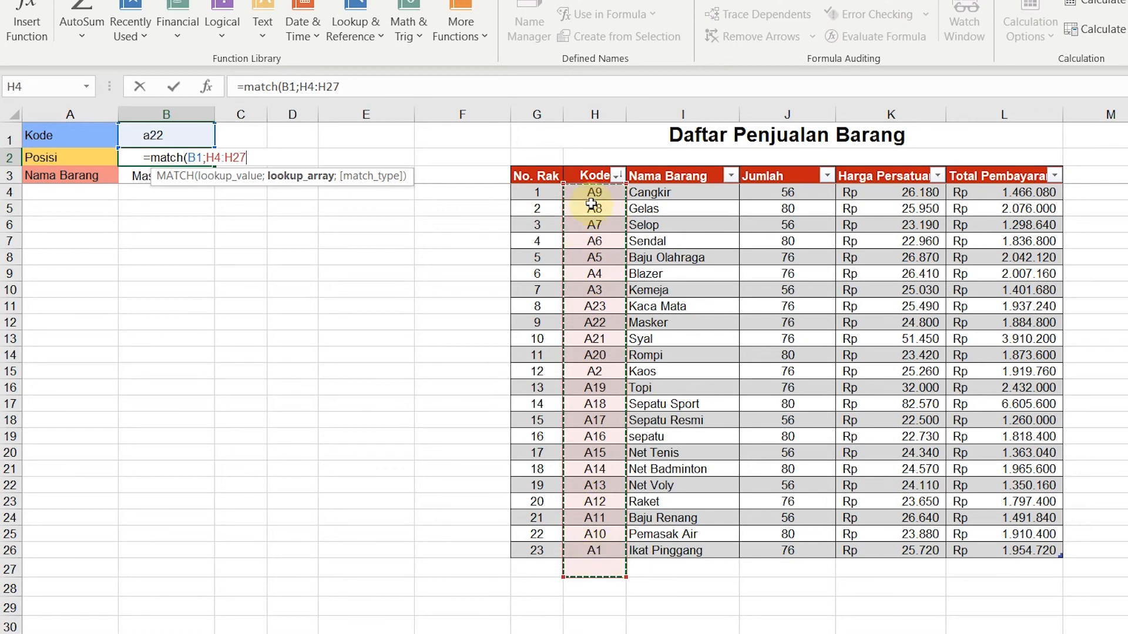
pyautogui.moveTo(594, 190); pyautogui.dragTo(594, 552)
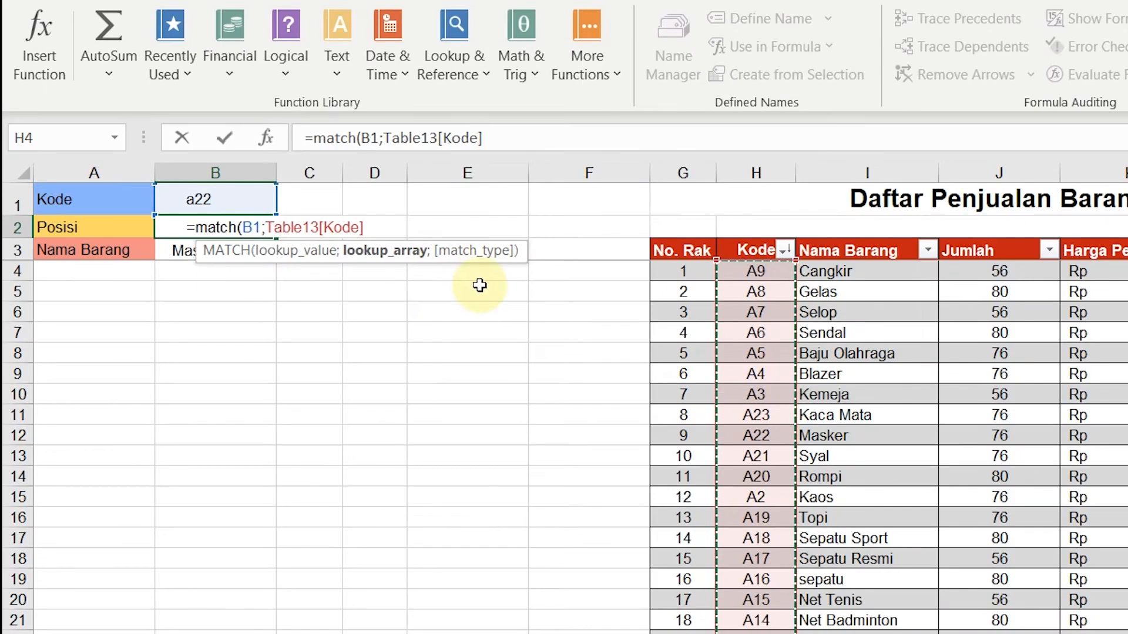
pyautogui.write(';')
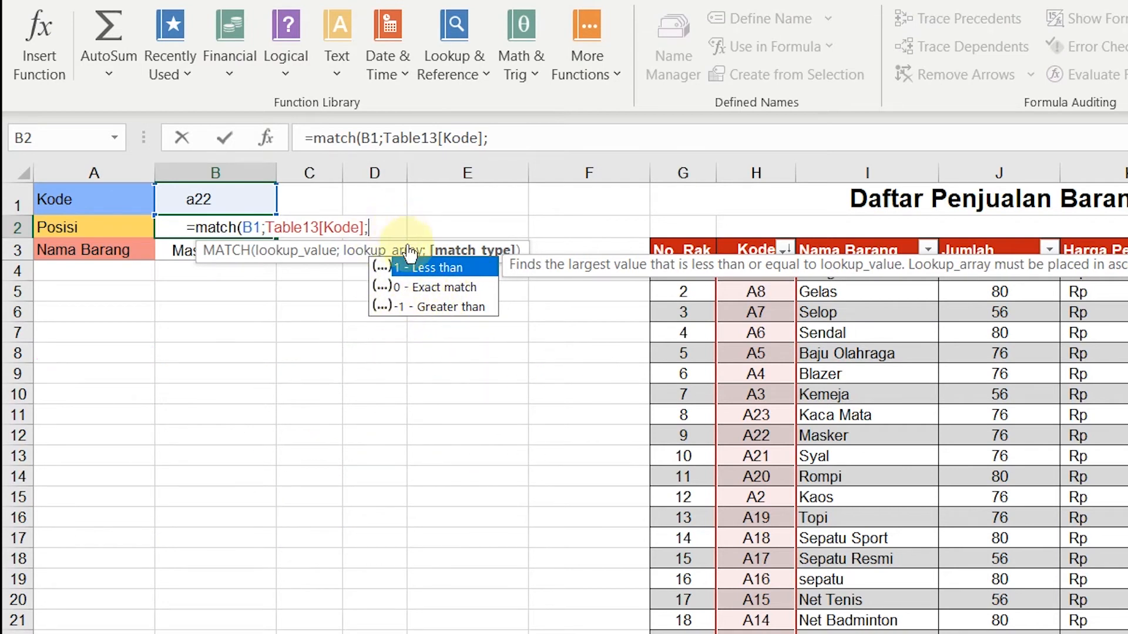
# Step: Set the match type to 0 - Exact match and complete the MATCH formula in B2
pyautogui.click(415, 290)
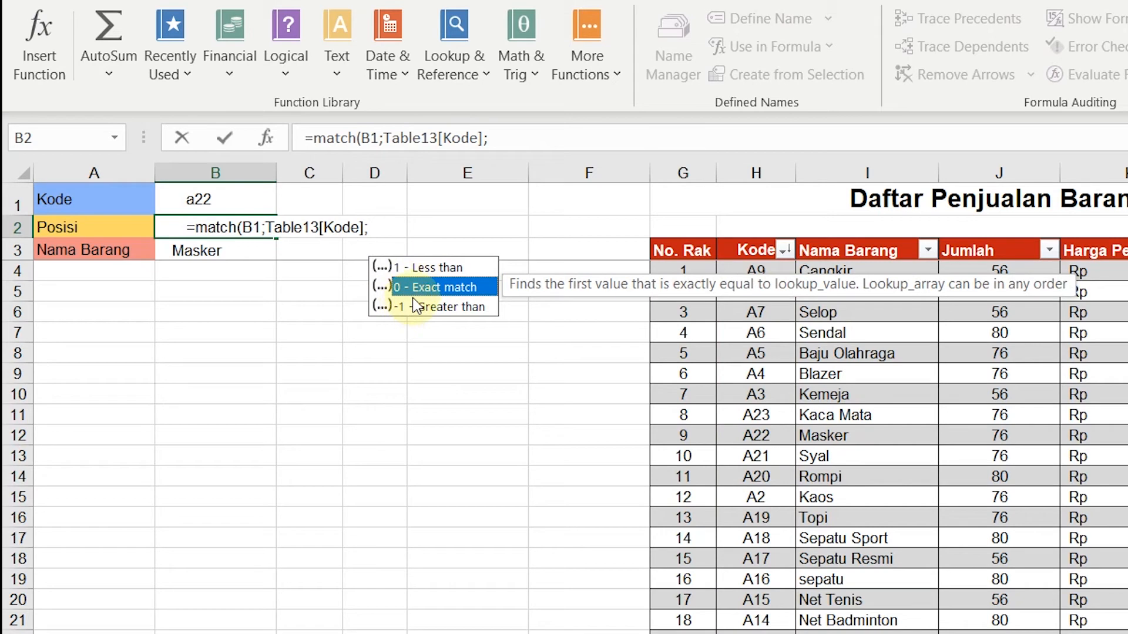
pyautogui.doubleClick(423, 288)
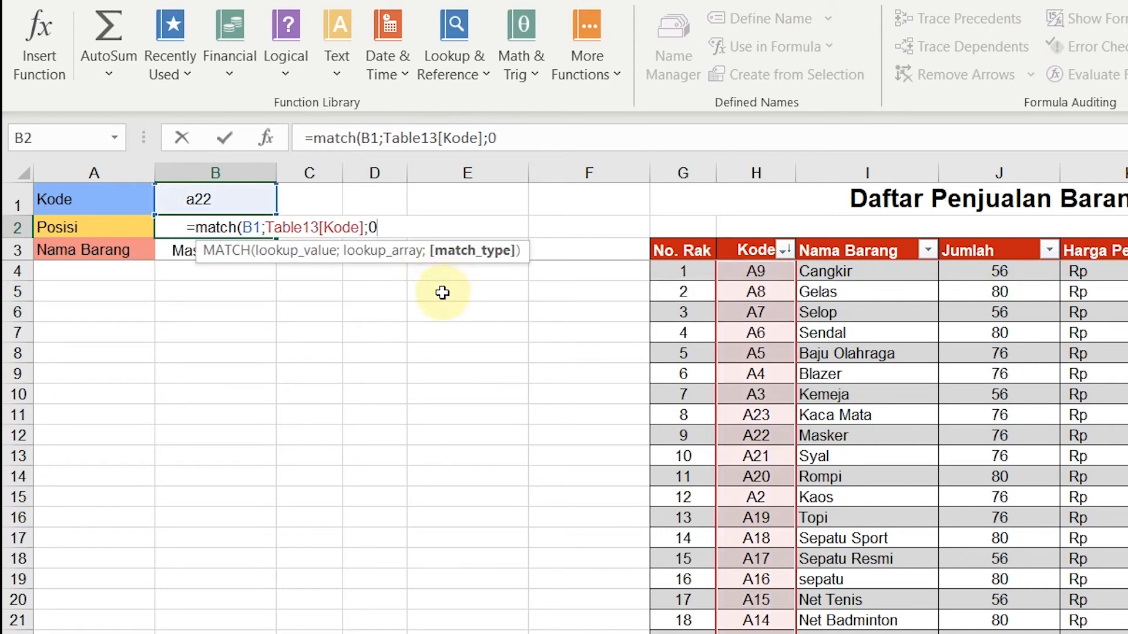
pyautogui.write(')')
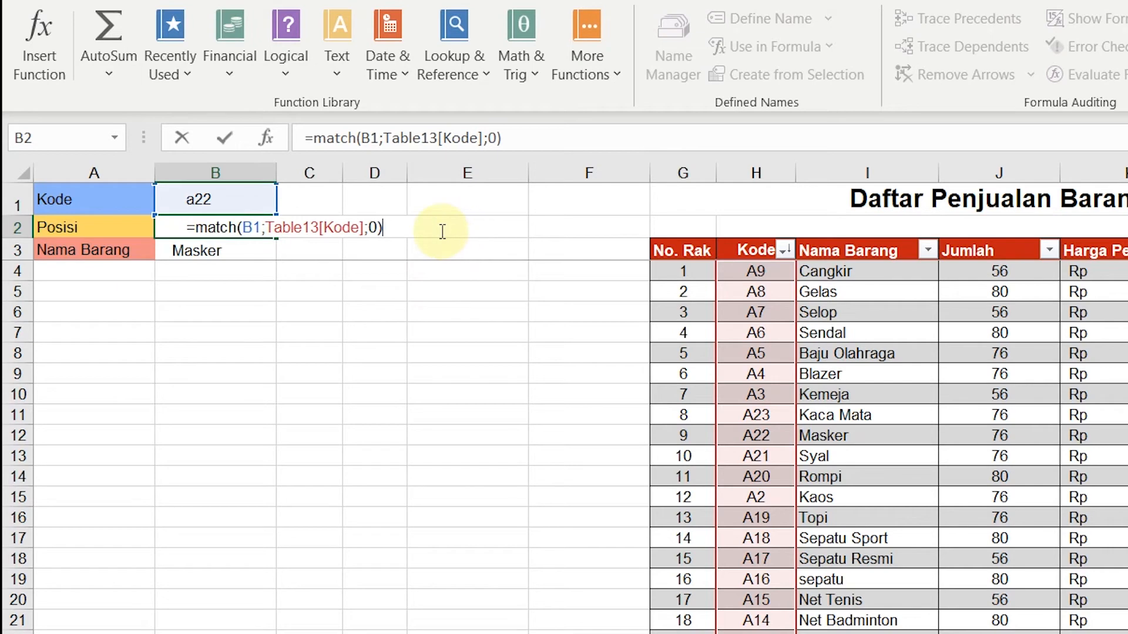
pyautogui.press('Return')
pyautogui.press('Return')
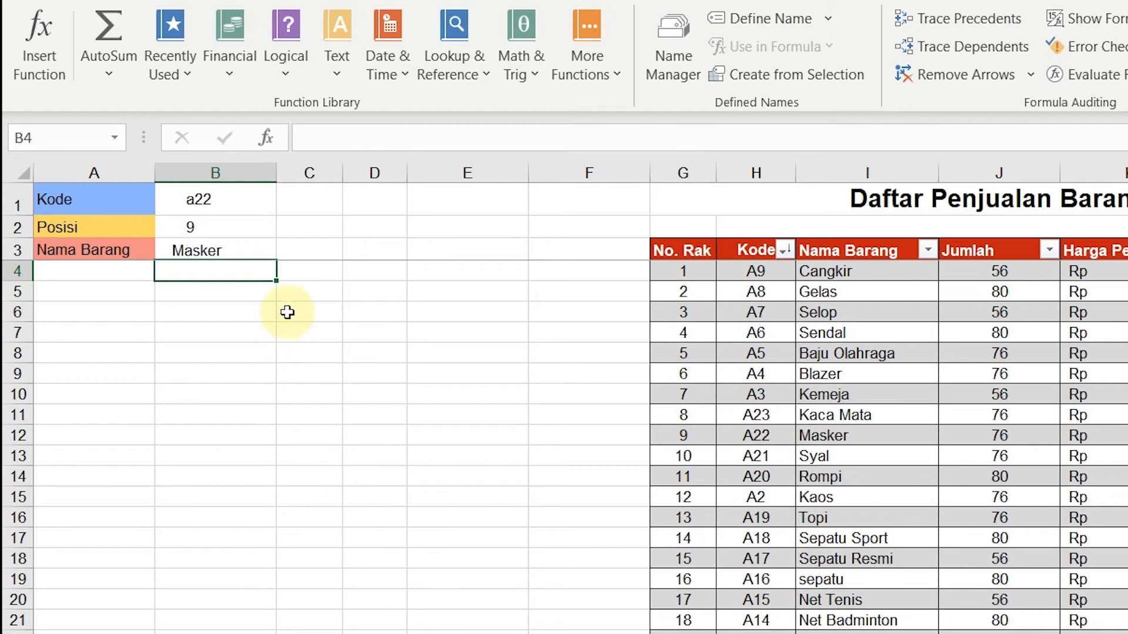
# Step: Change the Kode value in B1 to a10 to test the MATCH formula
pyautogui.click(250, 204)
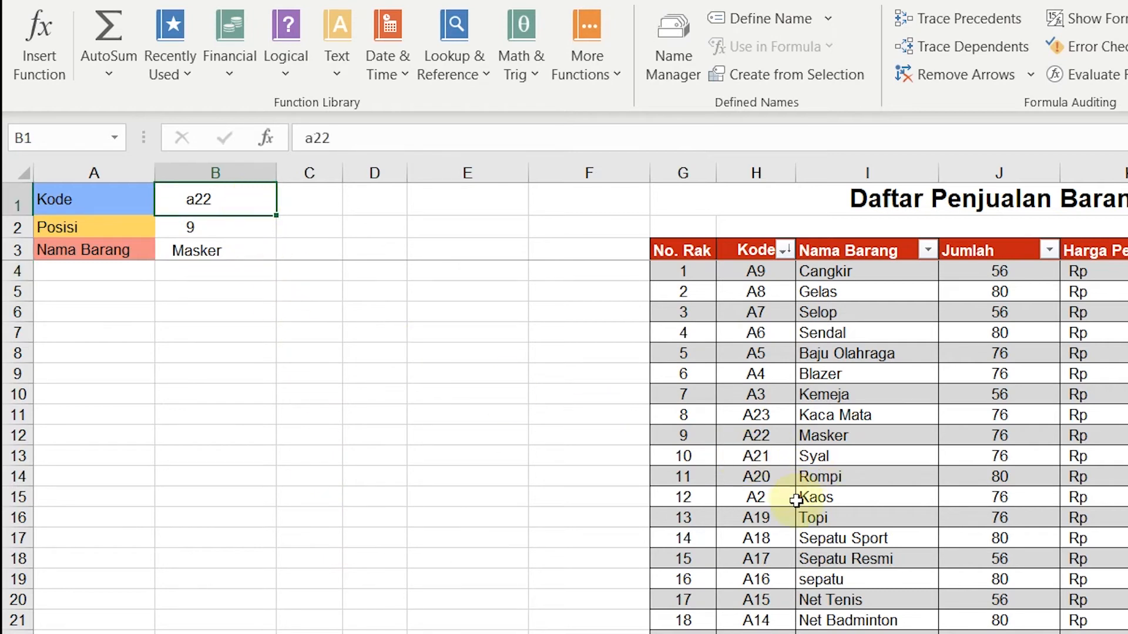
pyautogui.write('10')
pyautogui.press('Return')
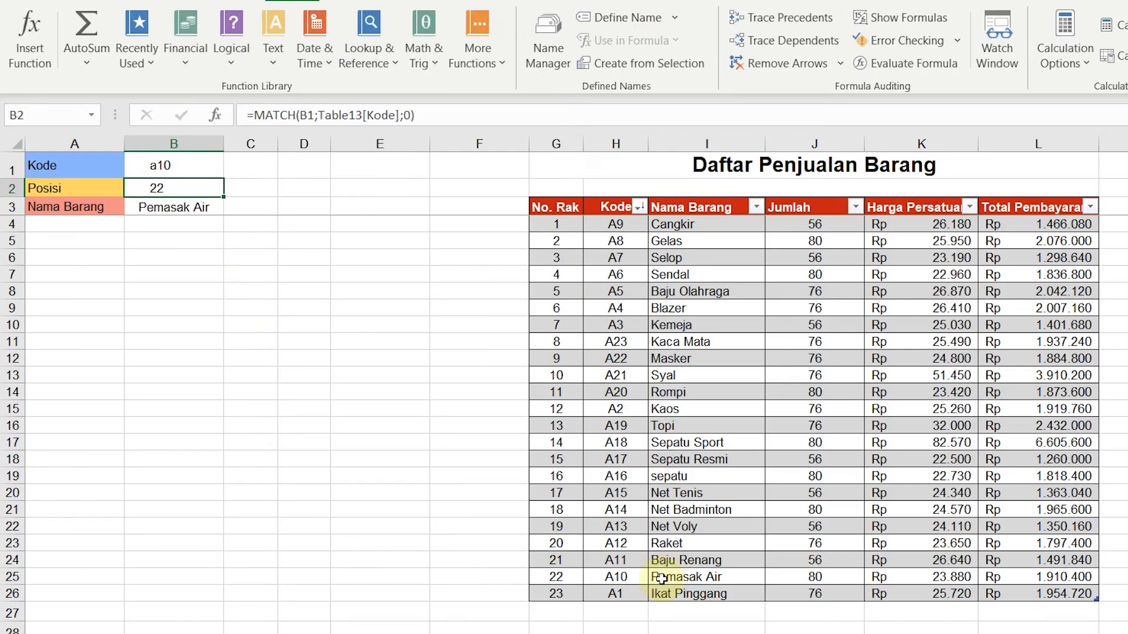
pyautogui.click(387, 207)
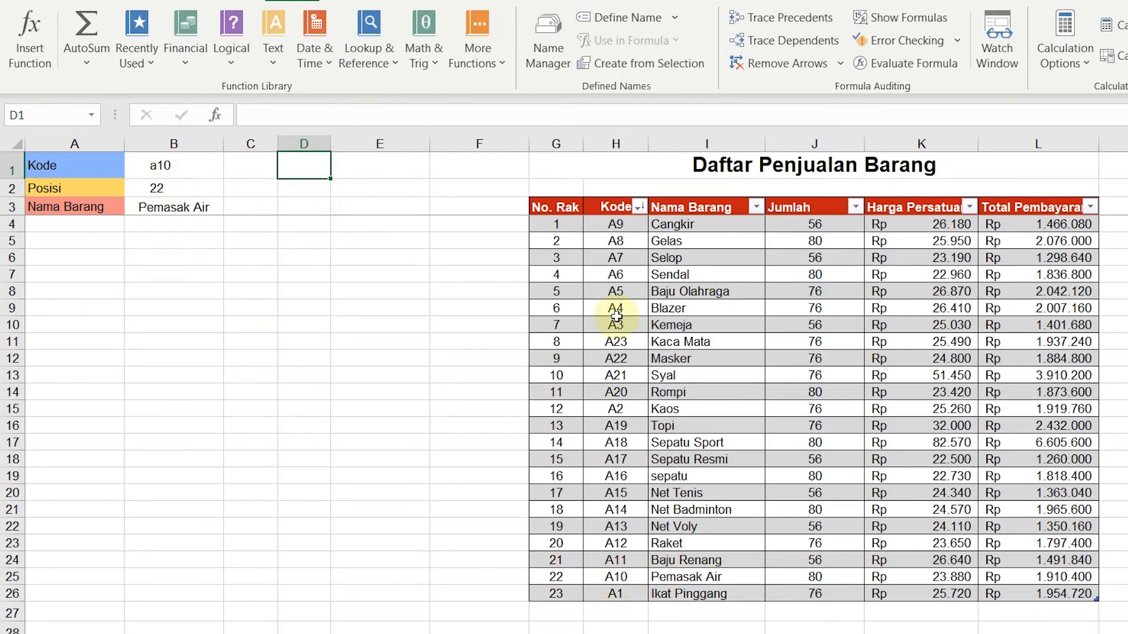
# Step: Sort the table by the Kode column from A to Z
pyautogui.click(638, 207)
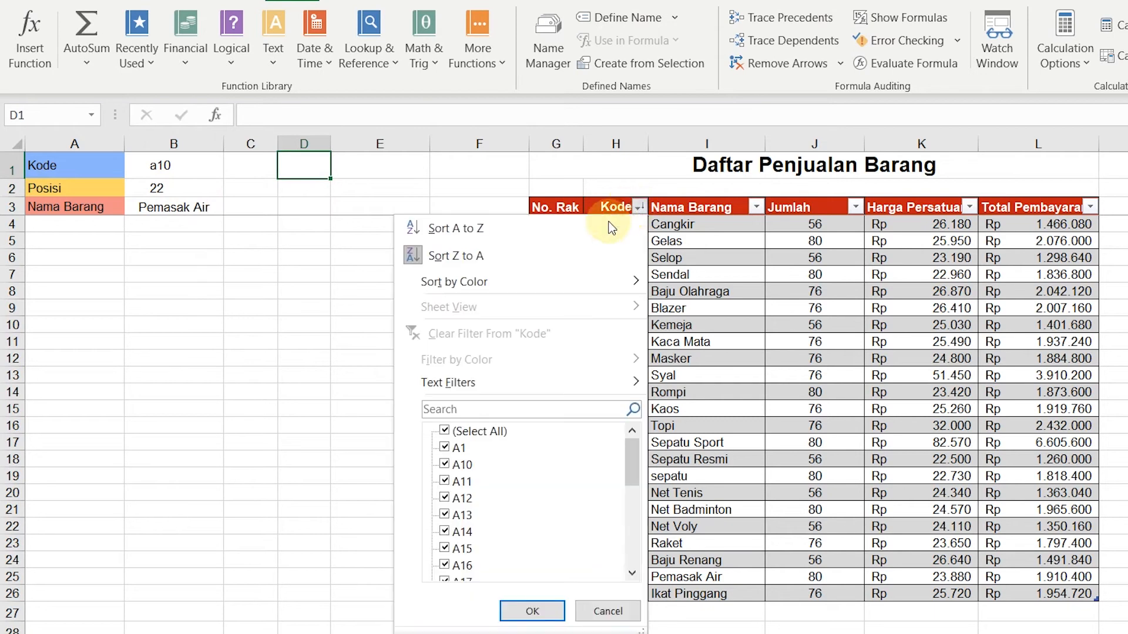
pyautogui.click(584, 230)
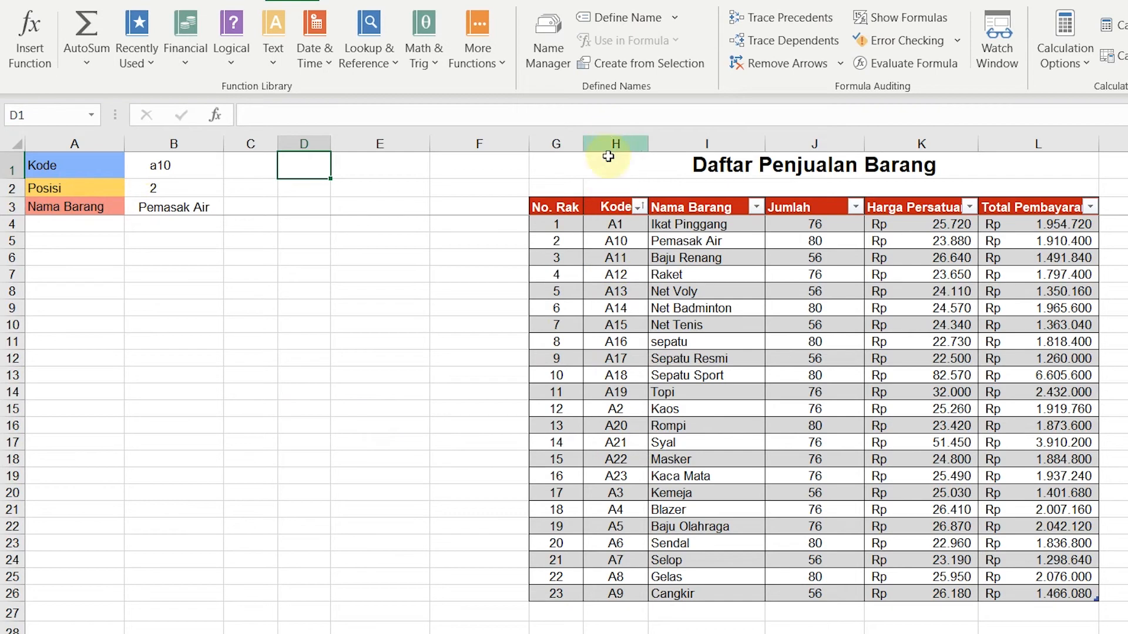
pyautogui.click(347, 403)
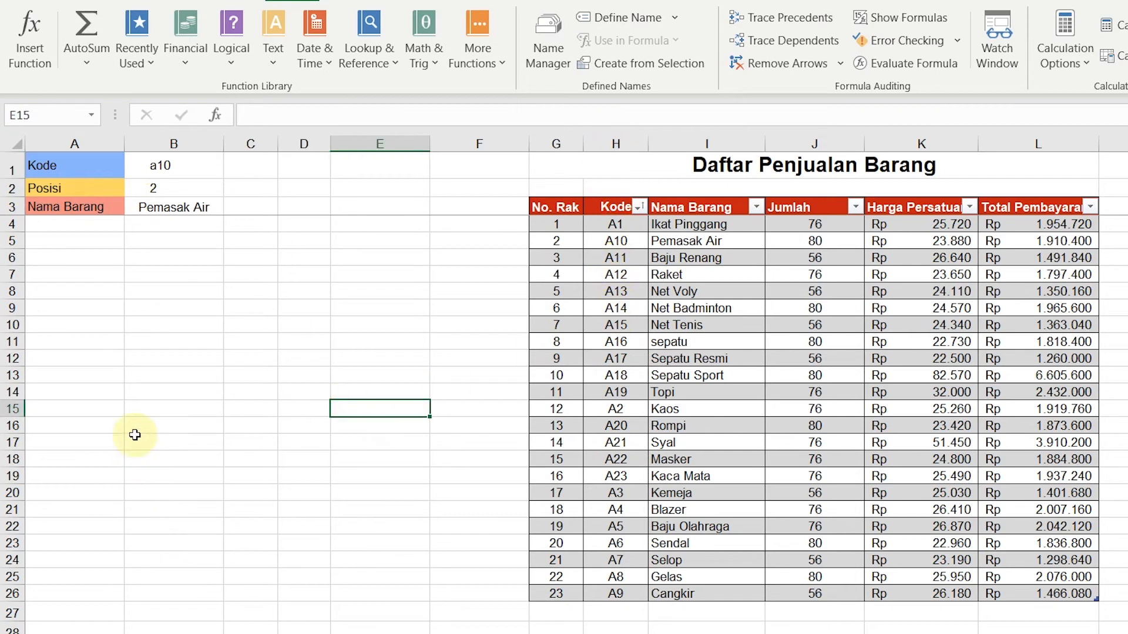
# Step: Enter the number 1 in the empty cell C8
pyautogui.click(243, 290)
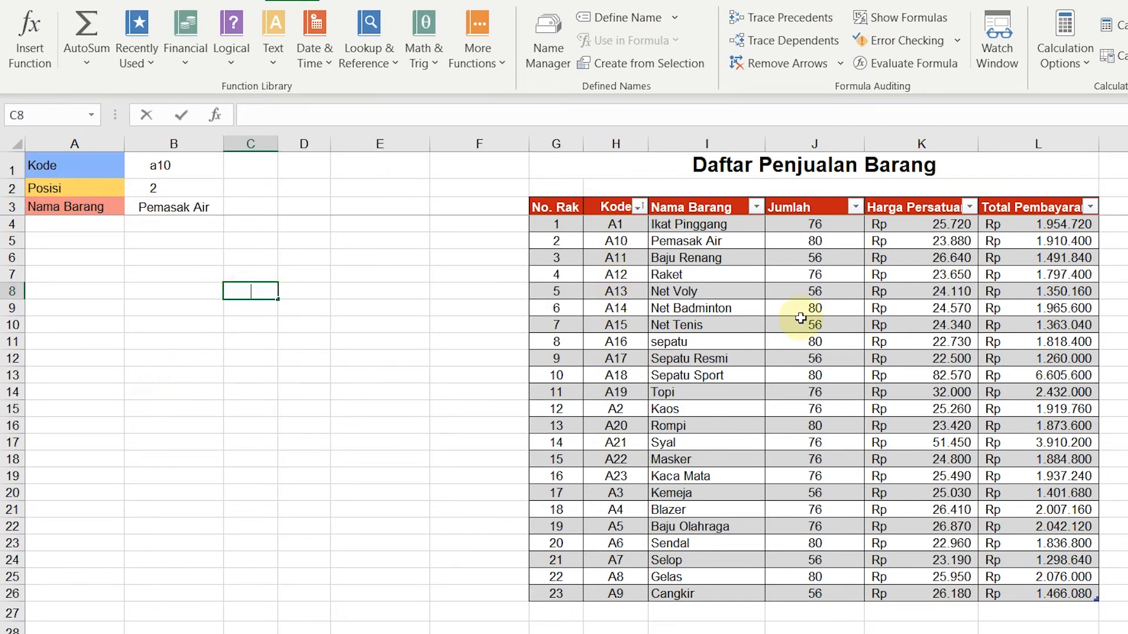
pyautogui.write('1')
pyautogui.press('Tab')
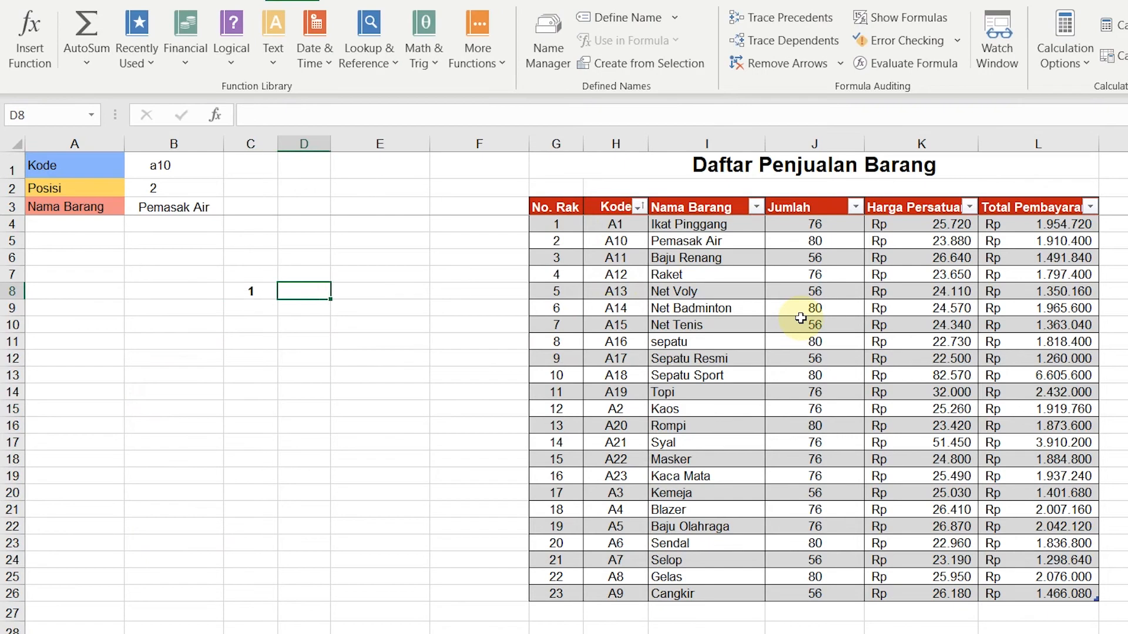
# Step: Enter the match-type headings 0 in D8 and -1 in E8
pyautogui.write('0')
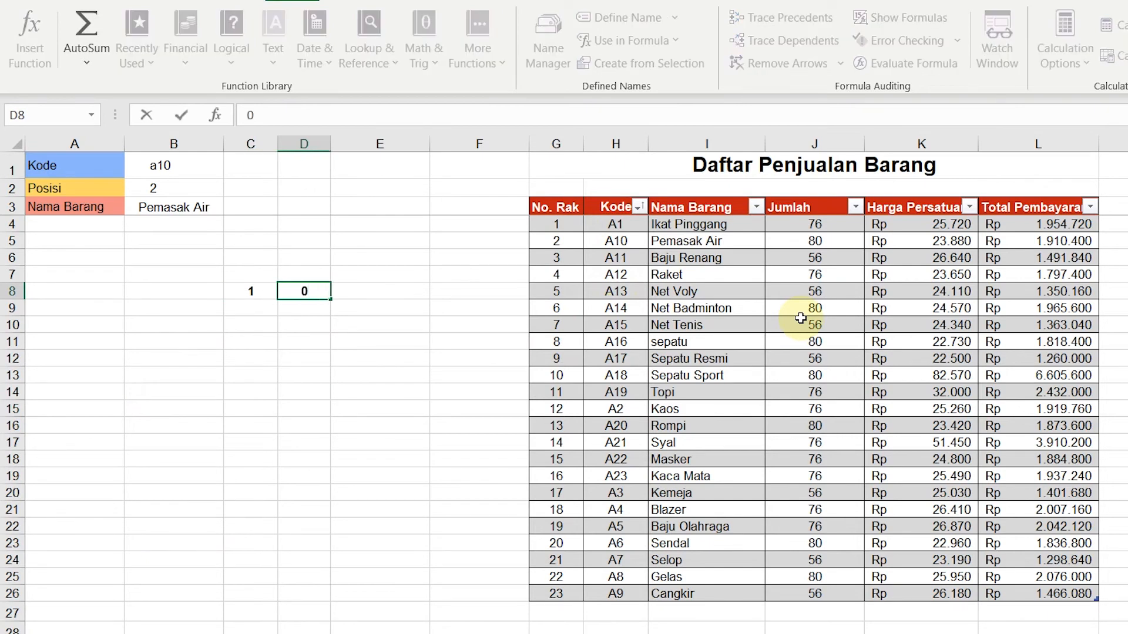
pyautogui.press('Tab')
pyautogui.write('-')
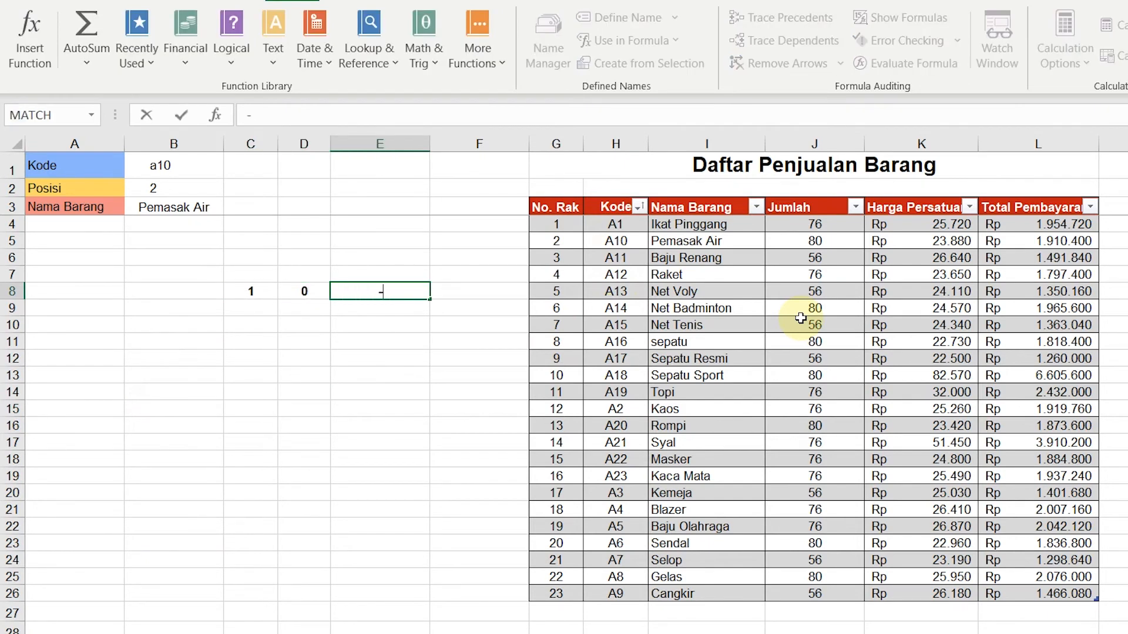
pyautogui.write('1')
pyautogui.press('Return')
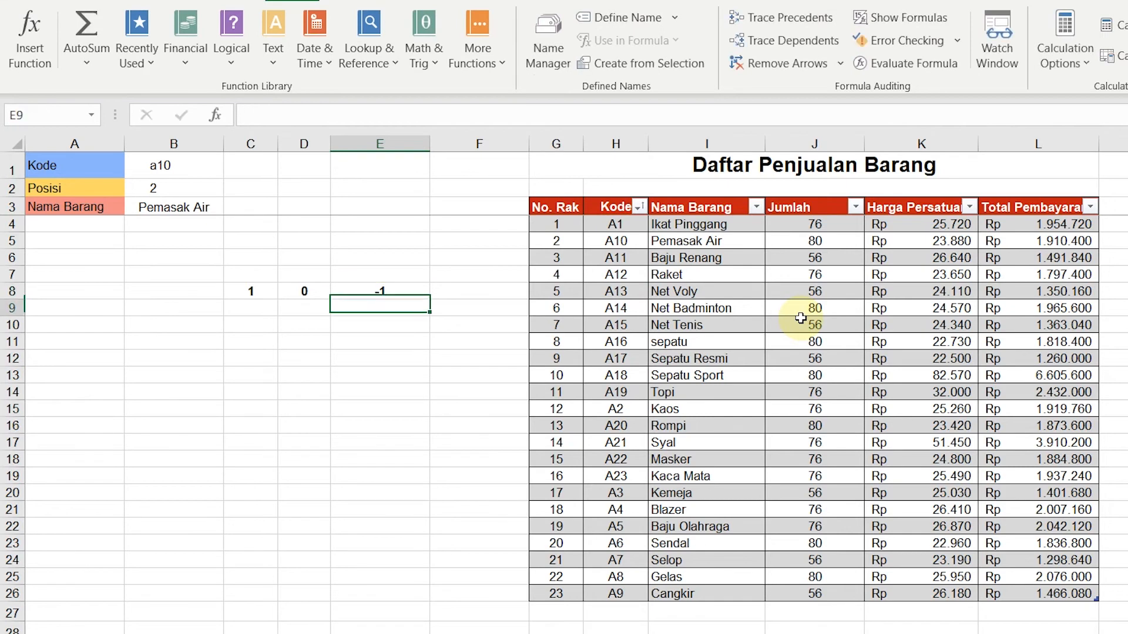
# Step: Fill B9:B20 with a number series from 20 to 130 in increments of 10
pyautogui.press('Left')
pyautogui.press('Left')
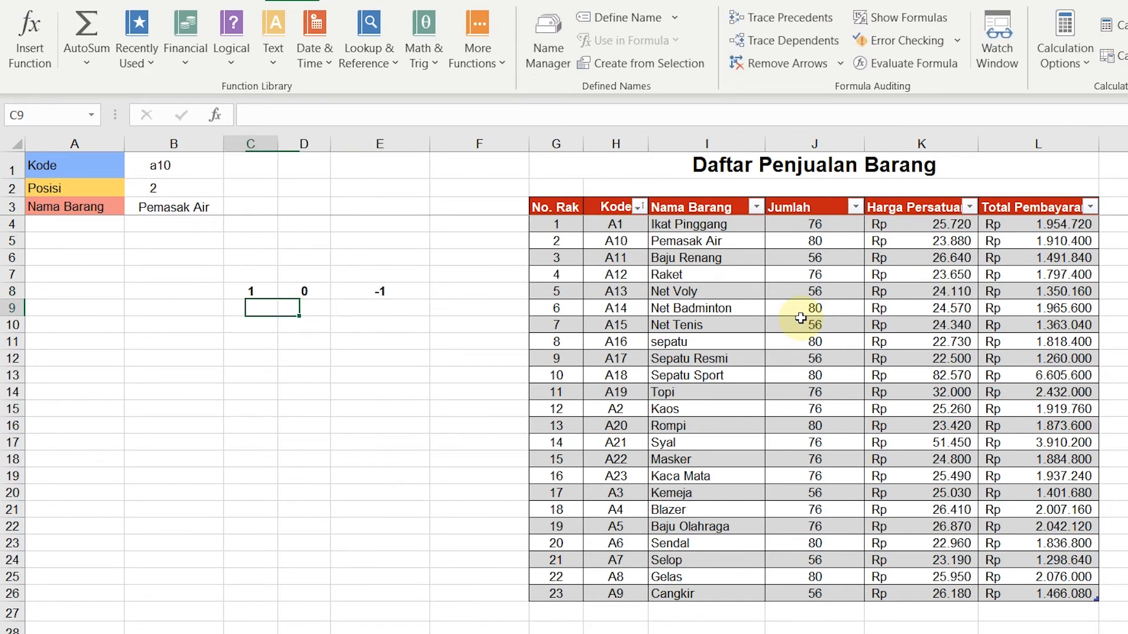
pyautogui.press('Left')
pyautogui.write('20')
pyautogui.press('Return')
pyautogui.write('30')
pyautogui.press('Return')
pyautogui.press('Up')
pyautogui.press('Up')
pyautogui.hotkey('shift', 'Down')
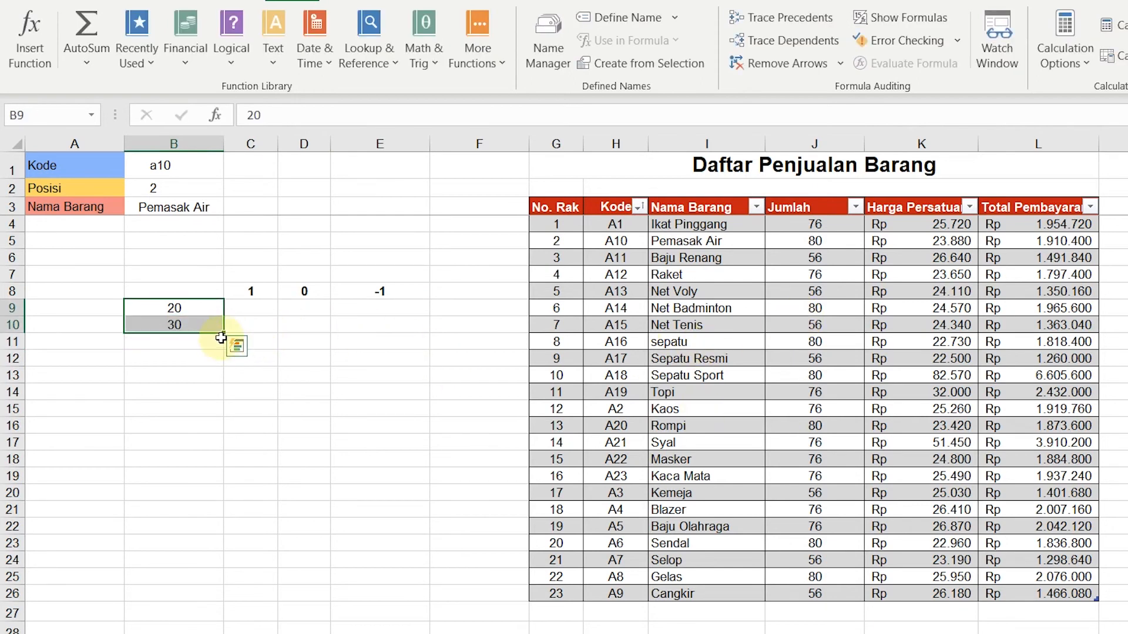
pyautogui.moveTo(222, 338); pyautogui.dragTo(220, 499)
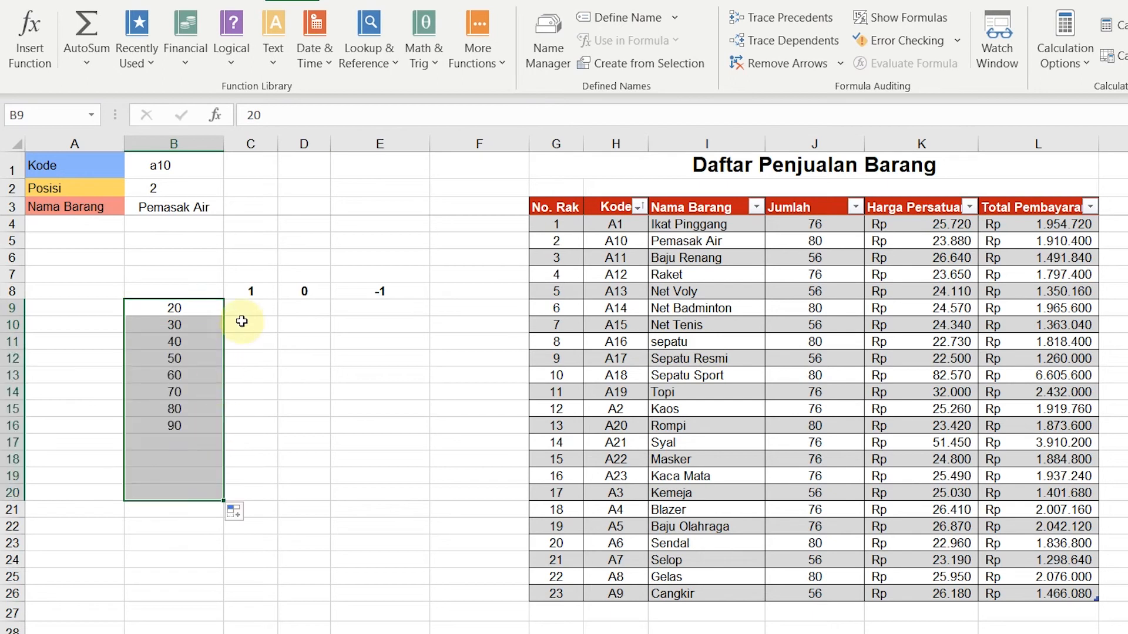
# Step: Enter the lookup value 20 in A9 and add the headings "input" in A8 and "data" in B8
pyautogui.click(249, 307)
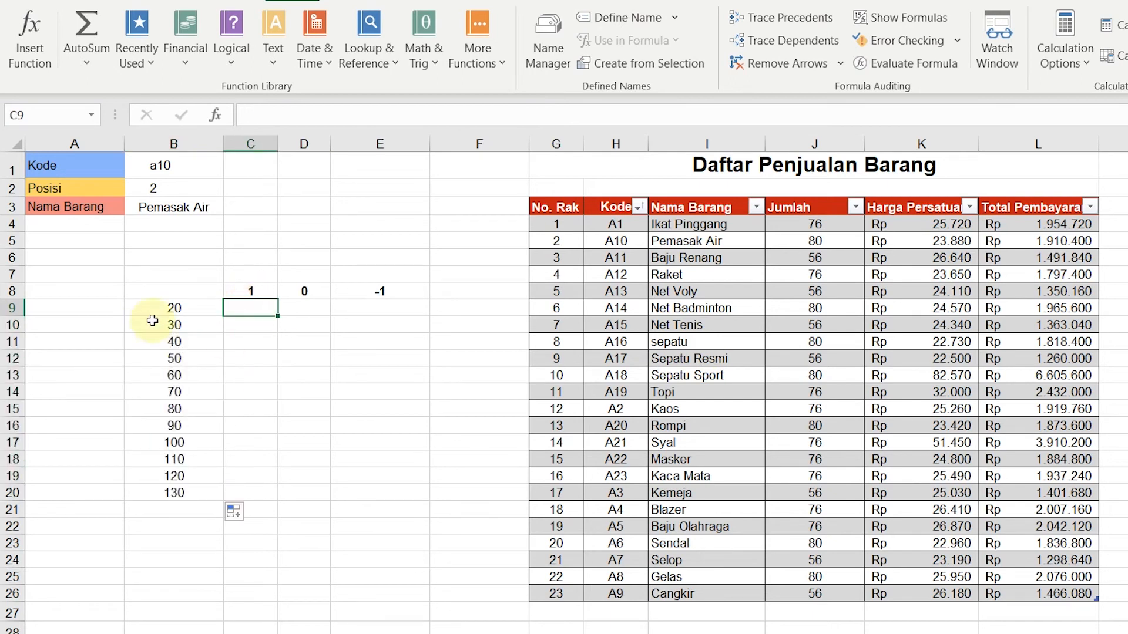
pyautogui.click(114, 307)
pyautogui.write('20')
pyautogui.press('Return')
pyautogui.click(89, 291)
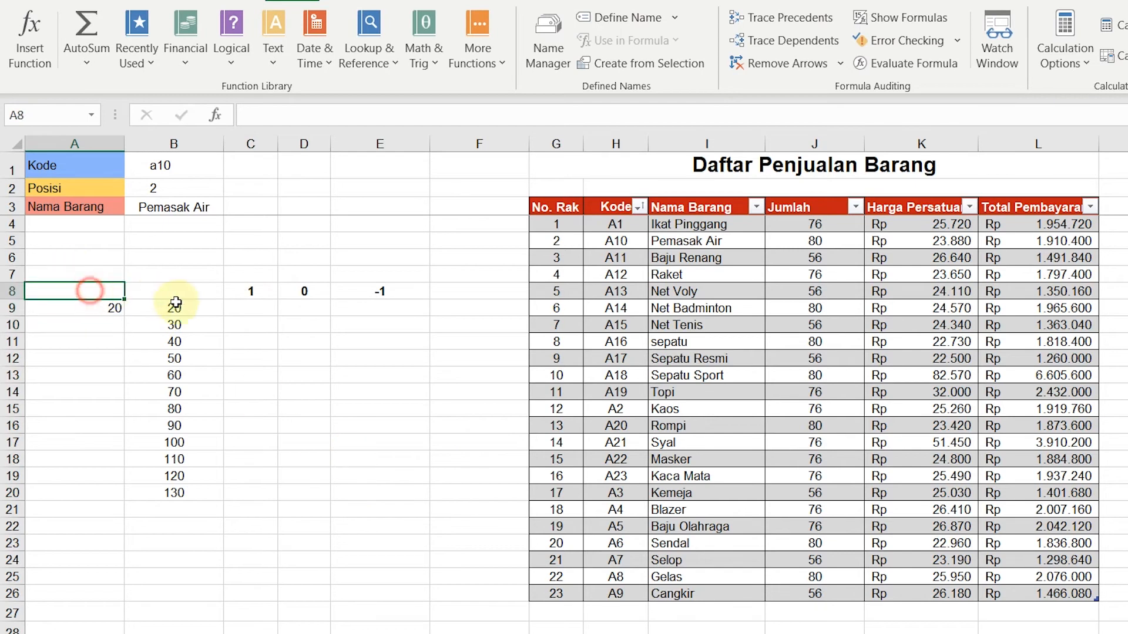
pyautogui.write('input')
pyautogui.press('Tab')
pyautogui.write('data')
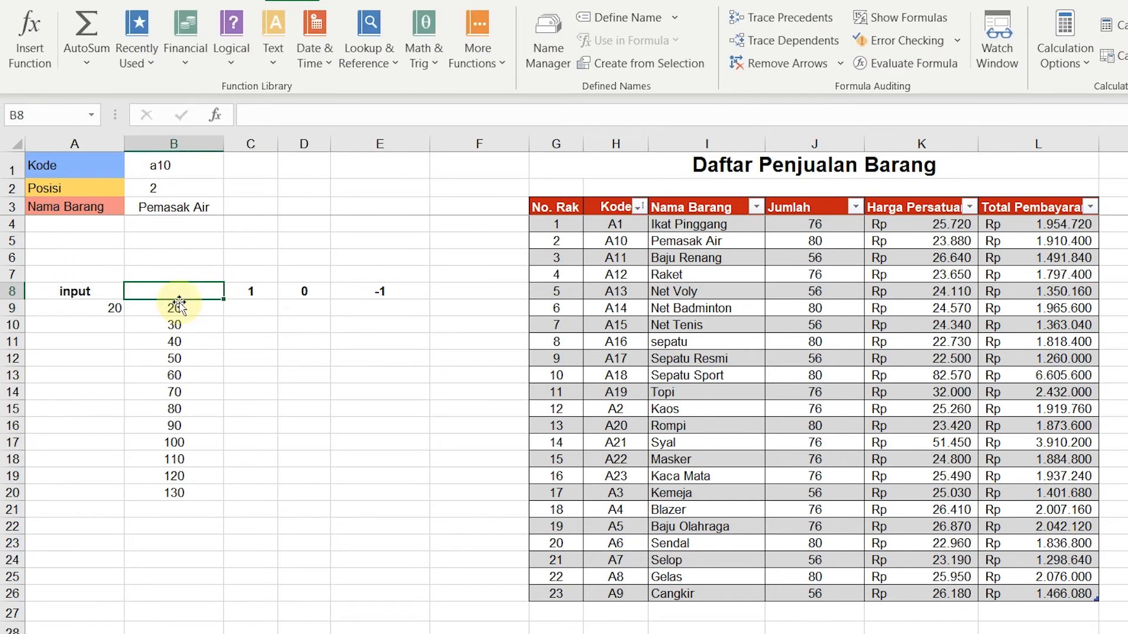
pyautogui.press('Return')
# Step: Enter the formula =match(A9;B9:B20;1) in C9 under the heading 1
pyautogui.press('Up')
pyautogui.press('Right')
pyautogui.press('Down')
pyautogui.write('=match(')
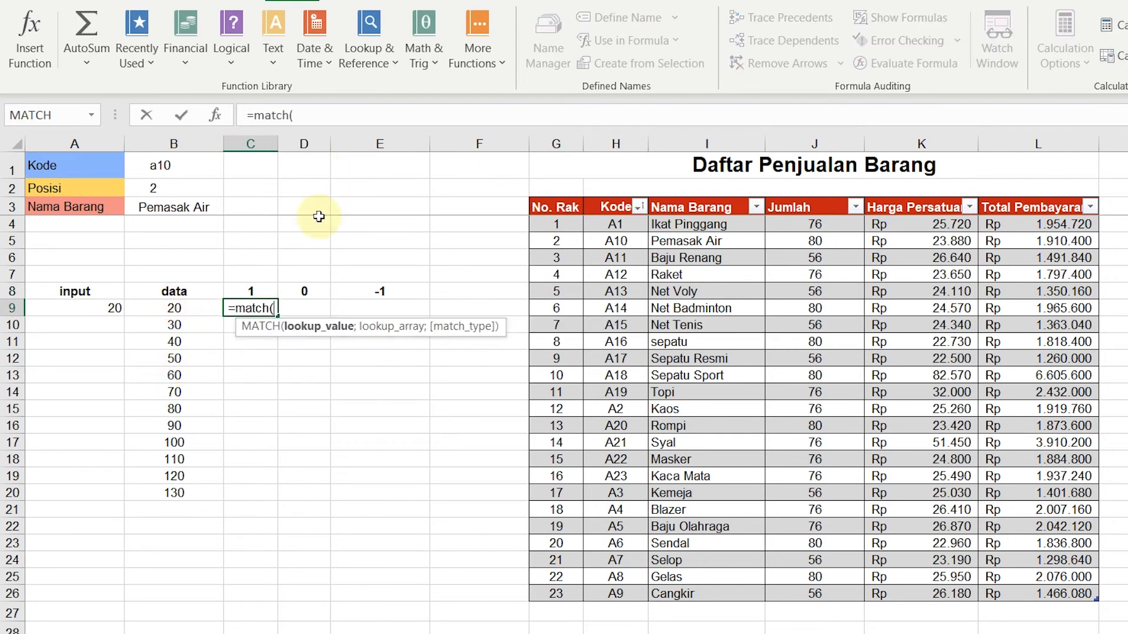
pyautogui.click(108, 310)
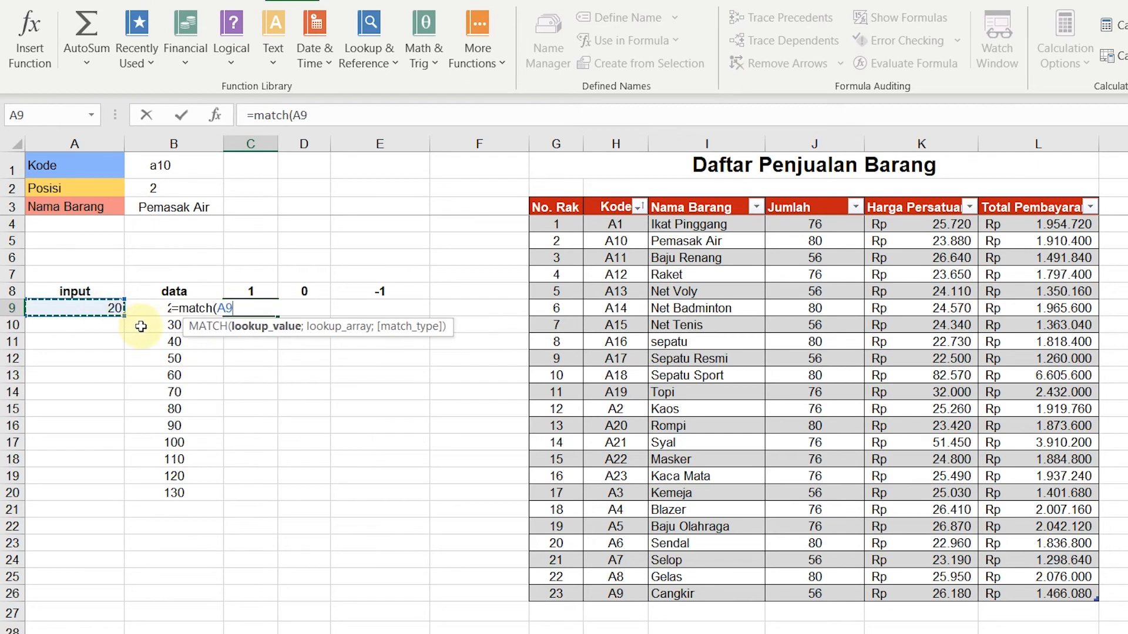
pyautogui.write(';')
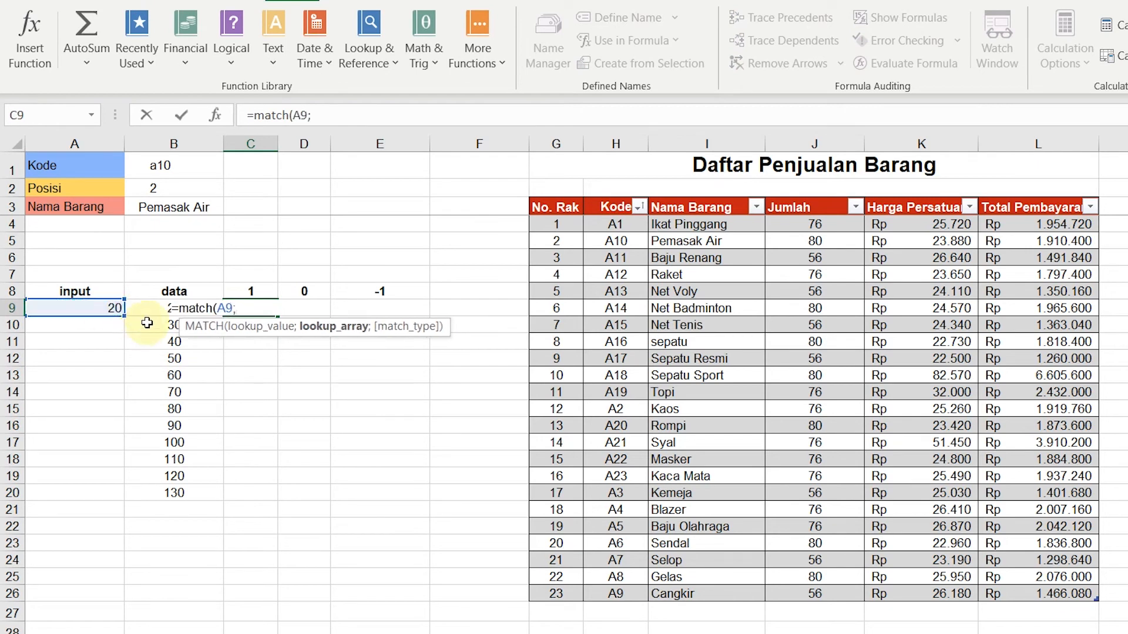
pyautogui.moveTo(190, 491); pyautogui.dragTo(188, 304)
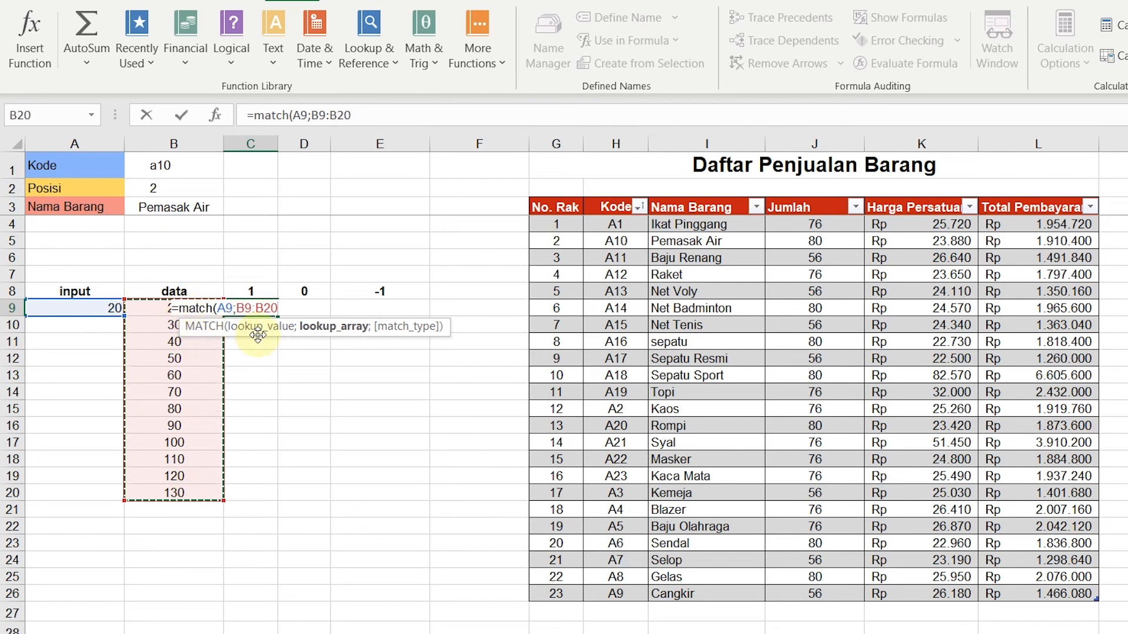
pyautogui.write(';')
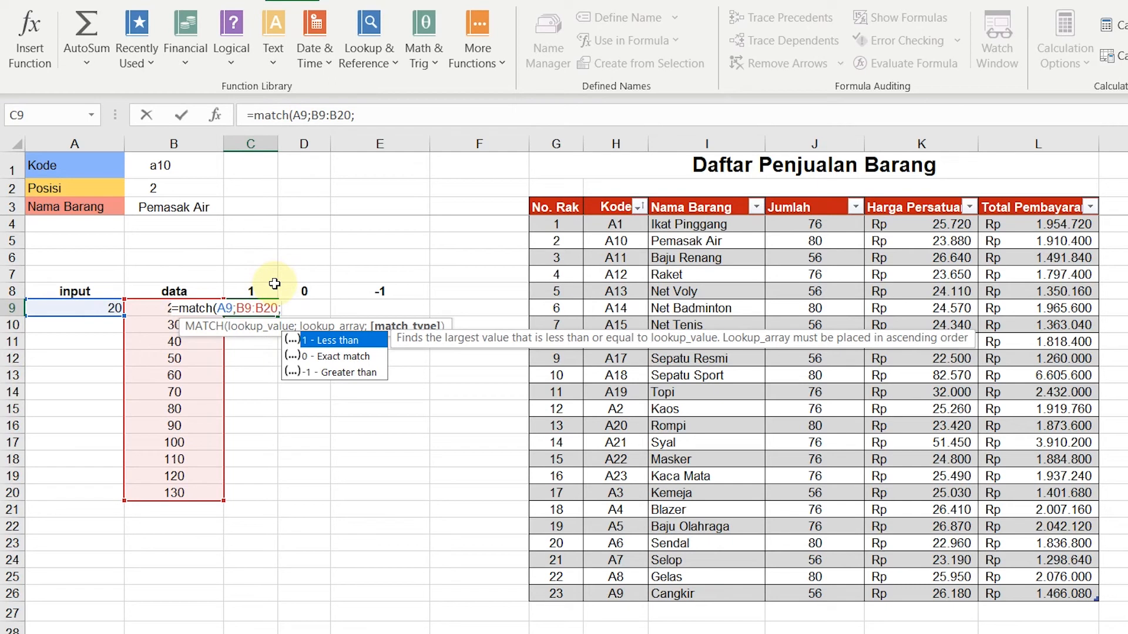
pyautogui.write('1)')
pyautogui.press('Return')
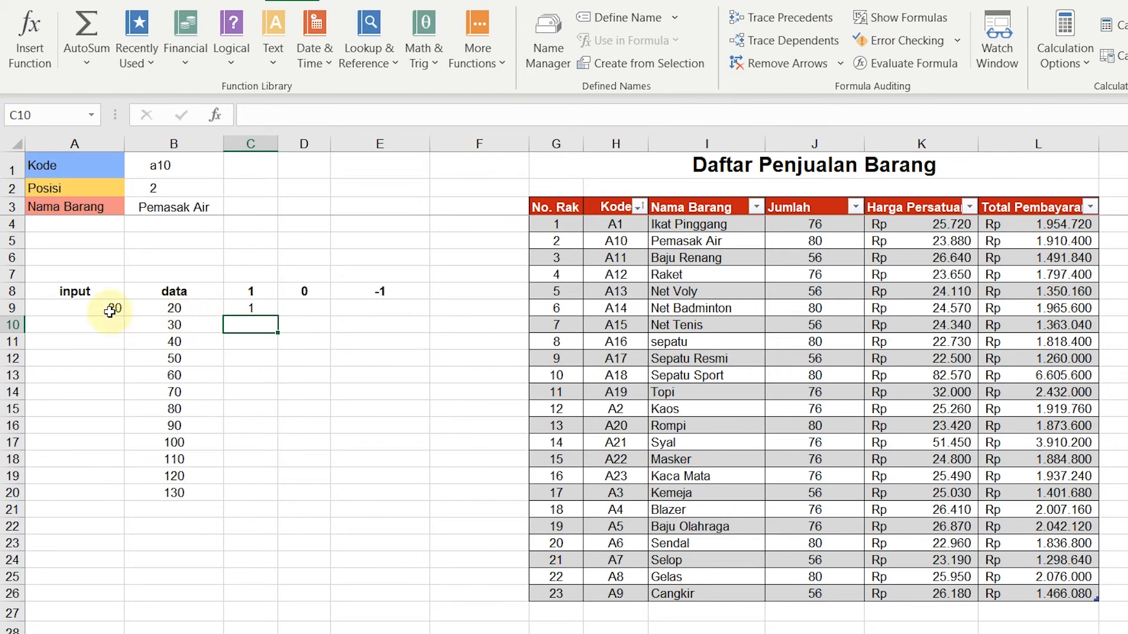
# Step: Enter the formula =match(A9;B9:B20;0) in D9 under the heading 0
pyautogui.click(311, 304)
pyautogui.write('=match(')
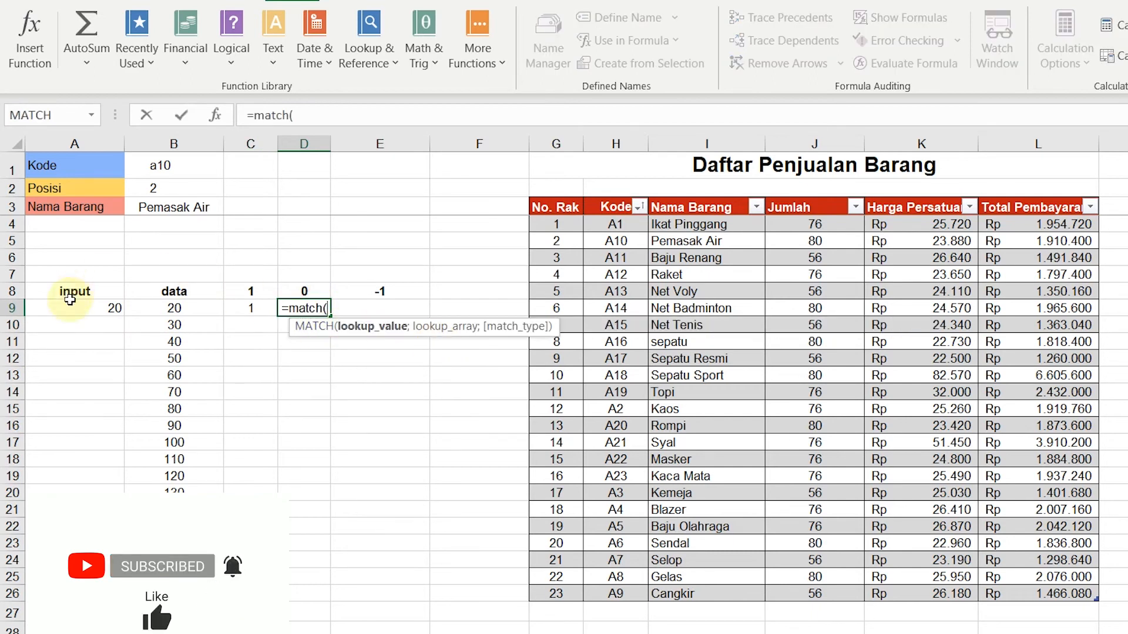
pyautogui.click(85, 311)
pyautogui.write(';')
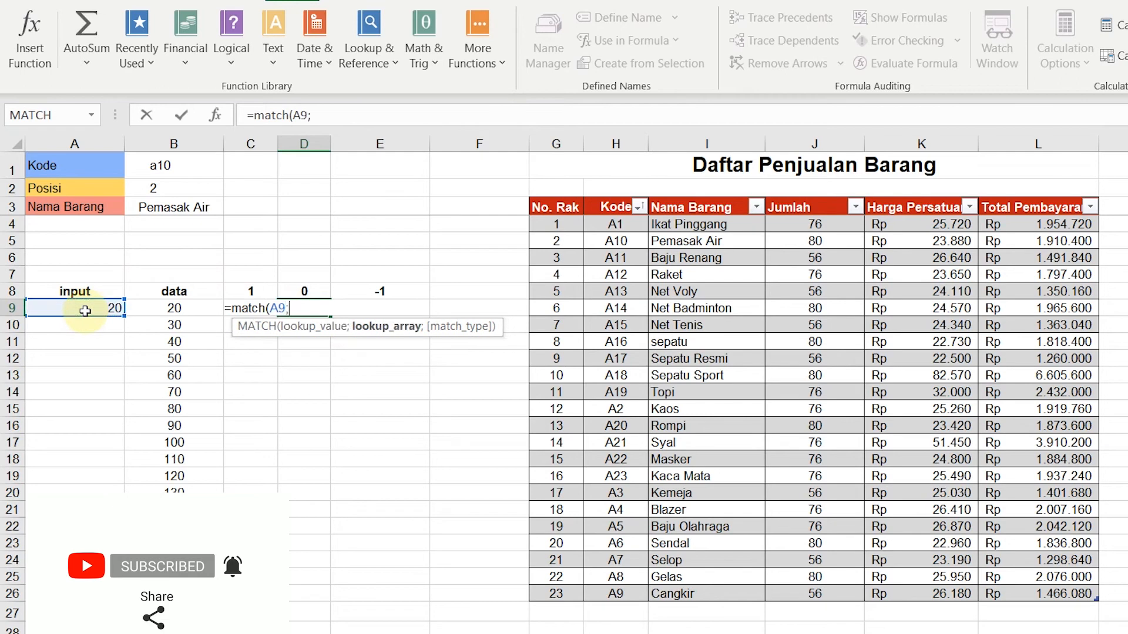
pyautogui.moveTo(170, 305); pyautogui.dragTo(189, 495)
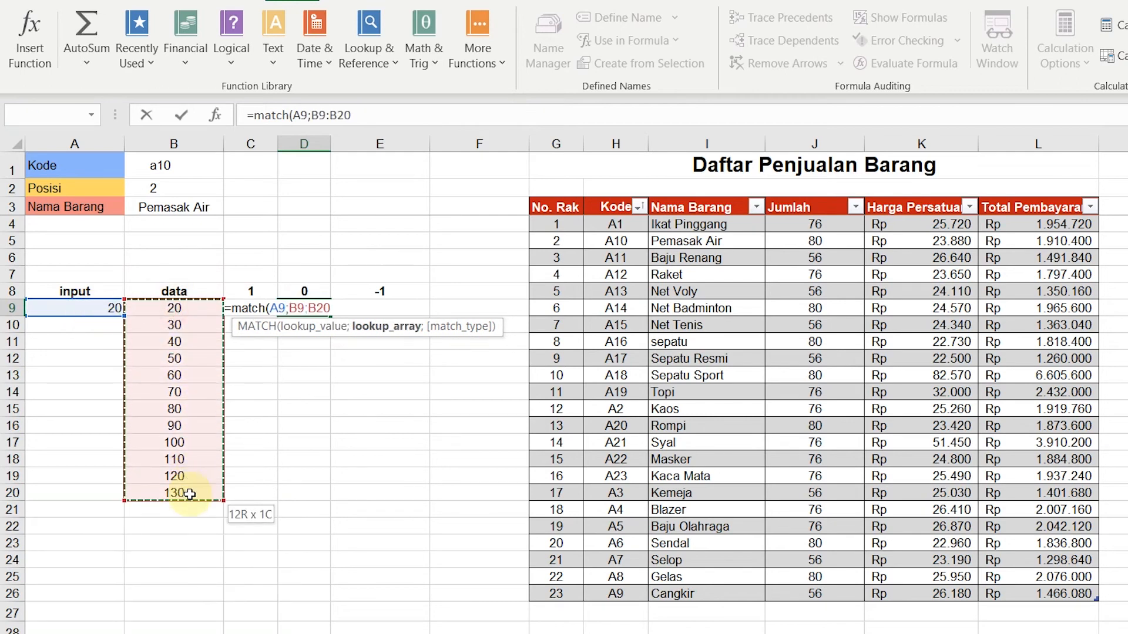
pyautogui.write(';')
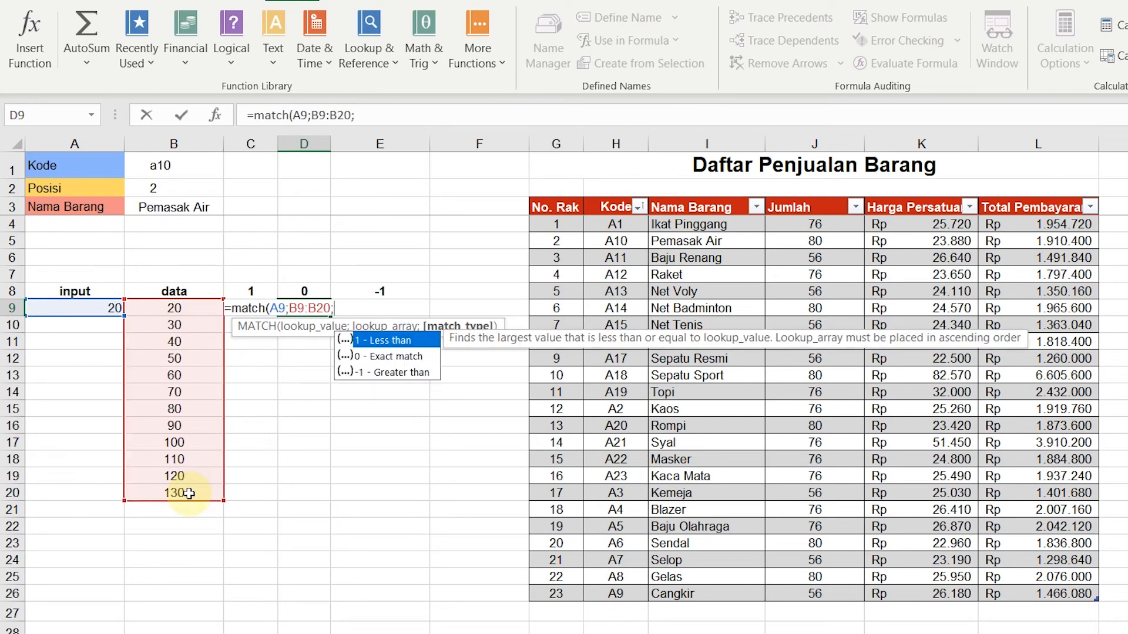
pyautogui.write('0)')
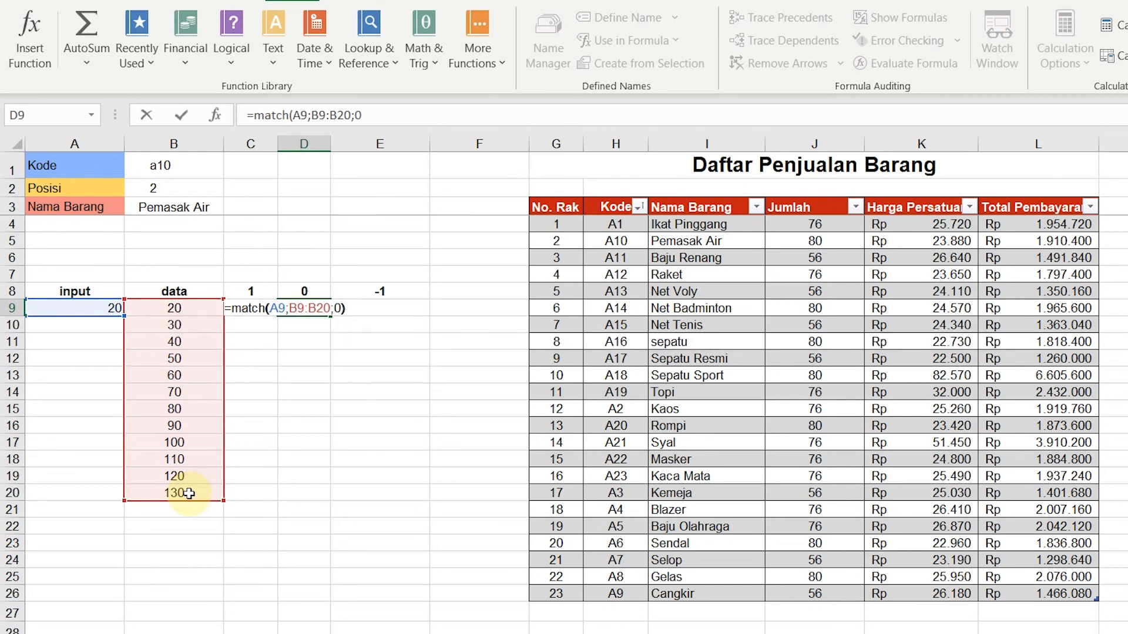
pyautogui.press('Return')
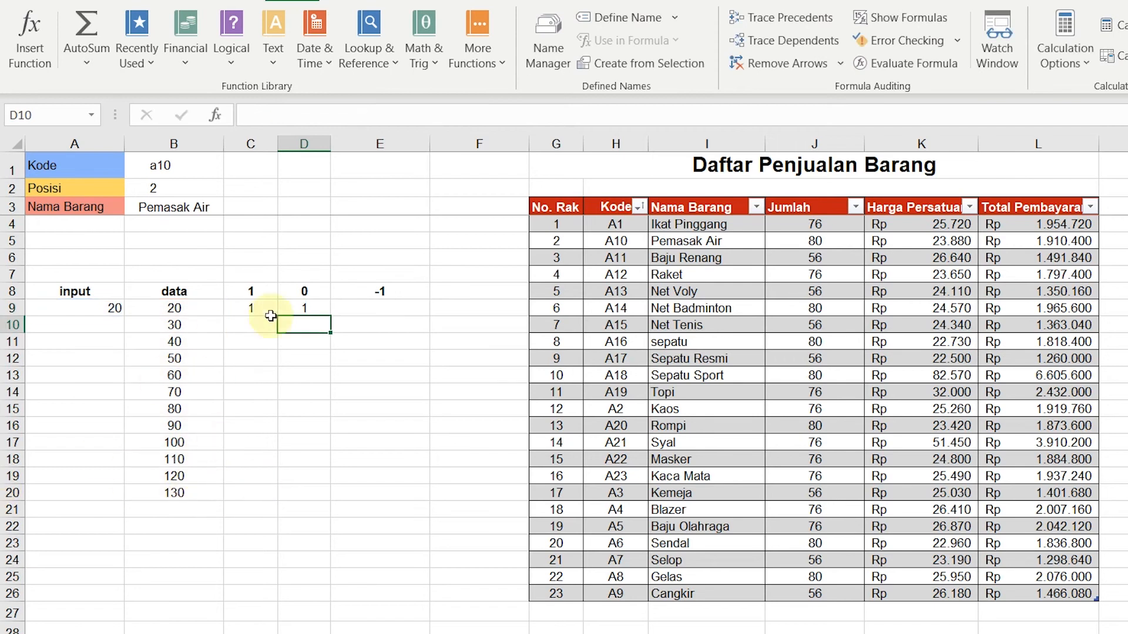
# Step: Enter a MATCH formula in E9 that looks up A9 in B9:B20 with match type -1
pyautogui.click(364, 308)
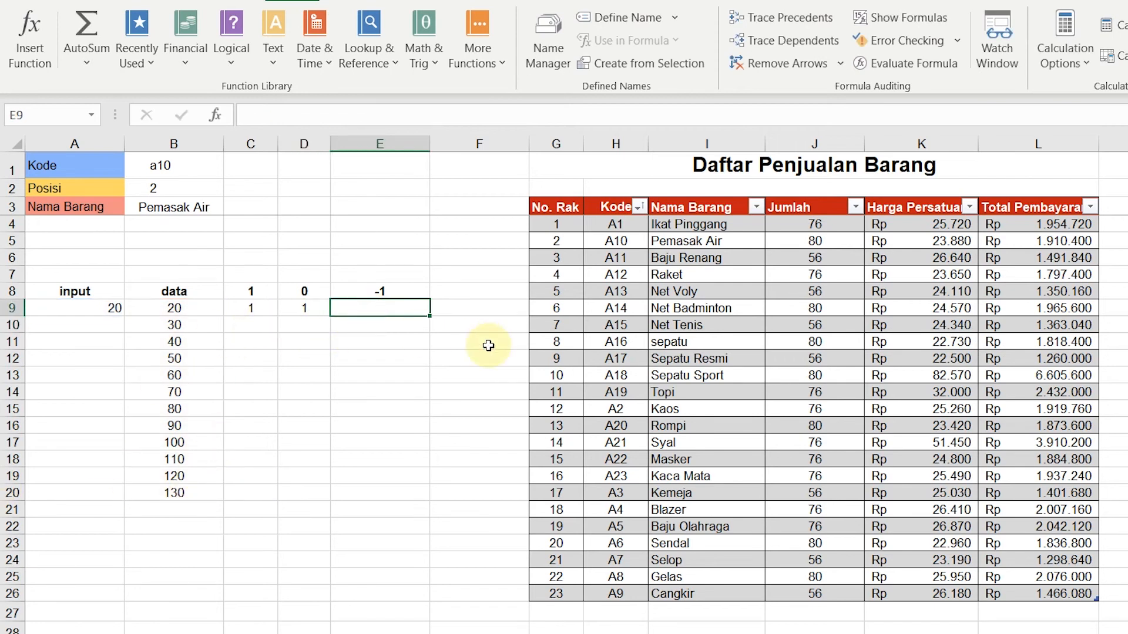
pyautogui.write('=m')
pyautogui.write('atch(')
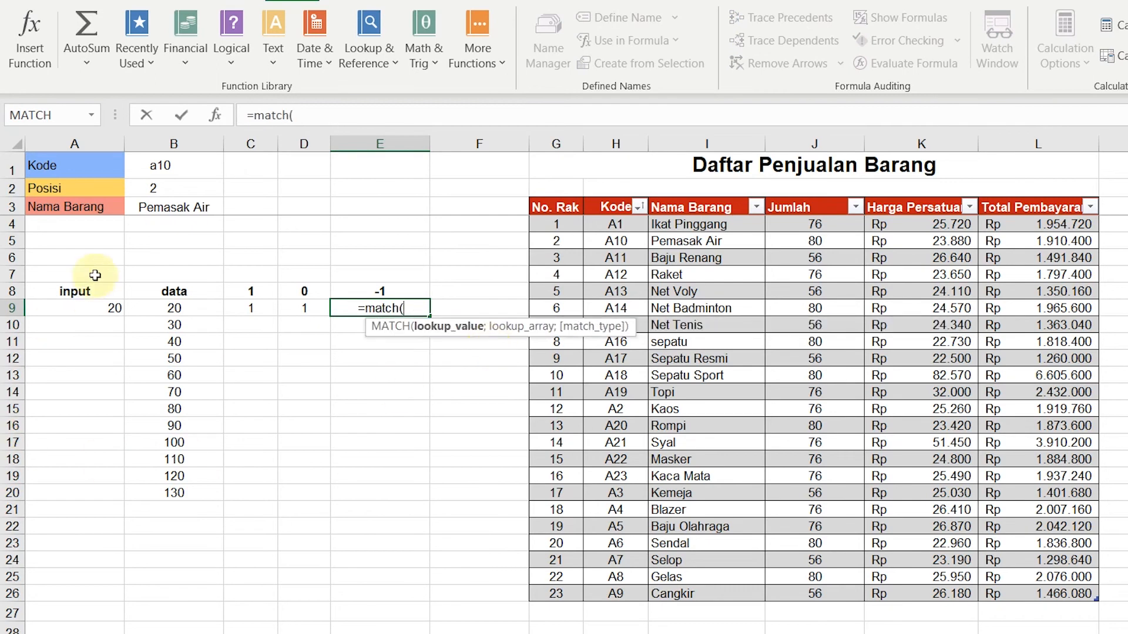
pyautogui.click(94, 307)
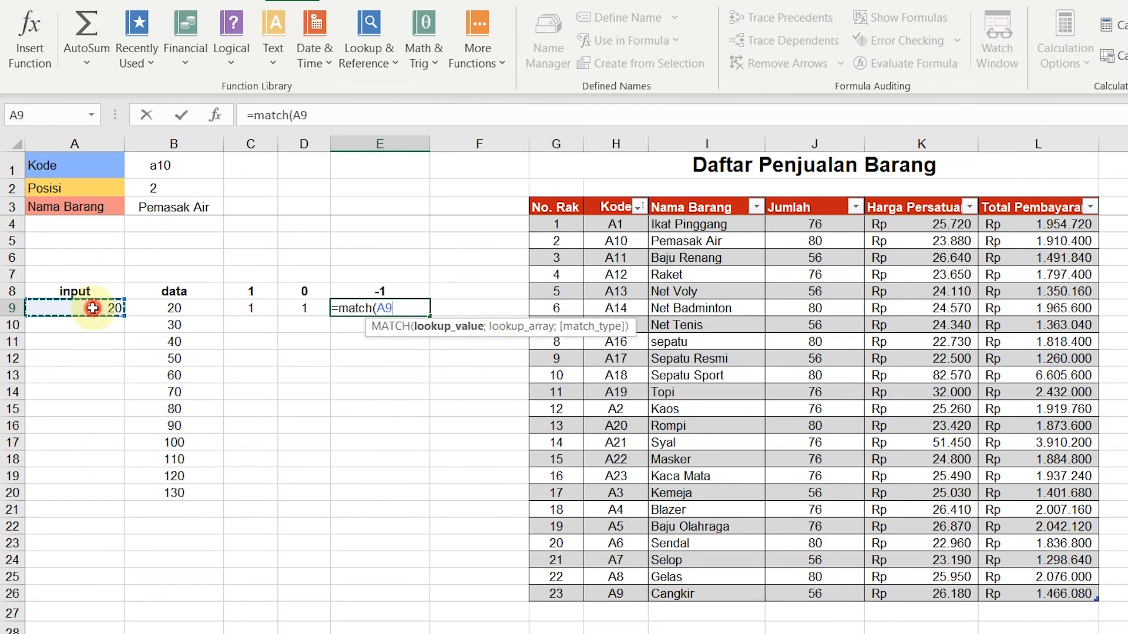
pyautogui.write(';')
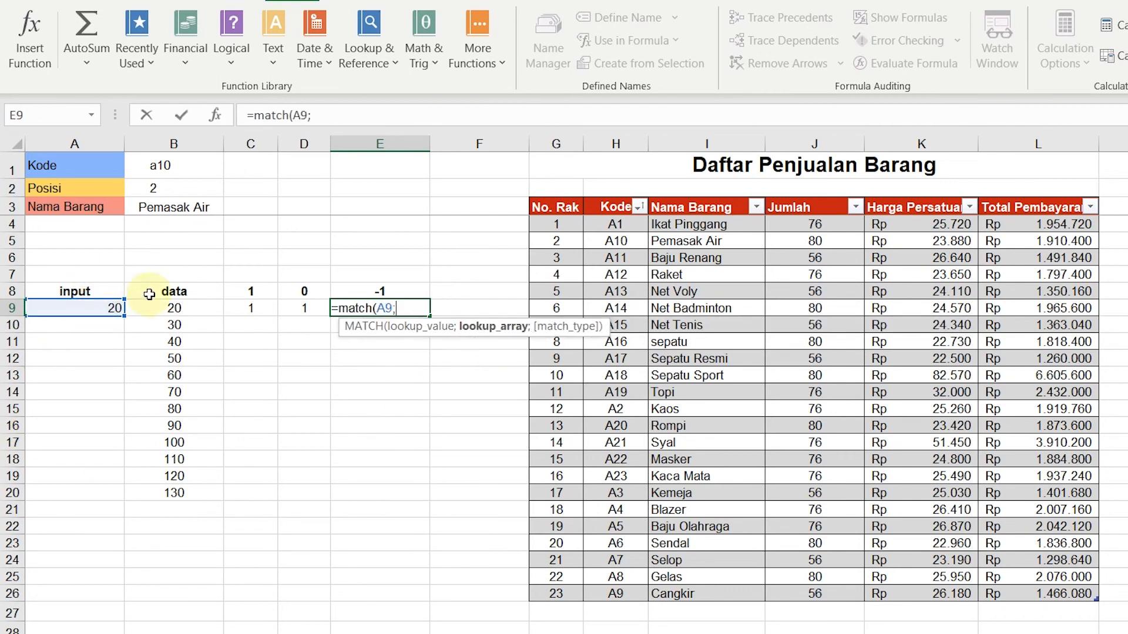
pyautogui.click(184, 310)
pyautogui.moveTo(192, 353); pyautogui.dragTo(225, 497)
pyautogui.write(';')
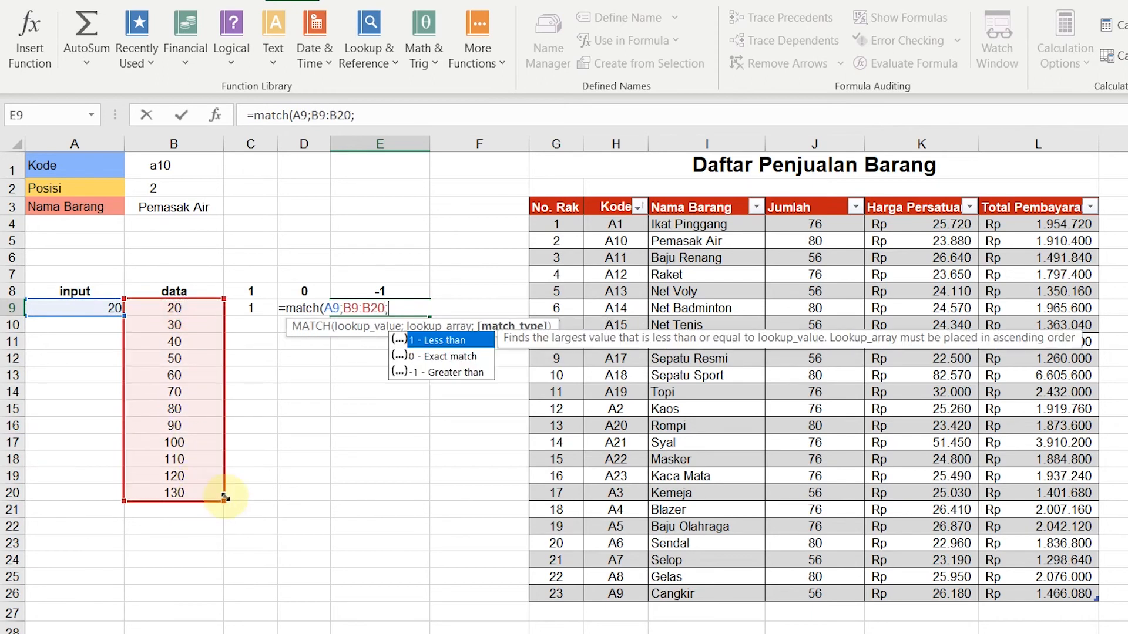
pyautogui.write('-1')
pyautogui.press('Return')
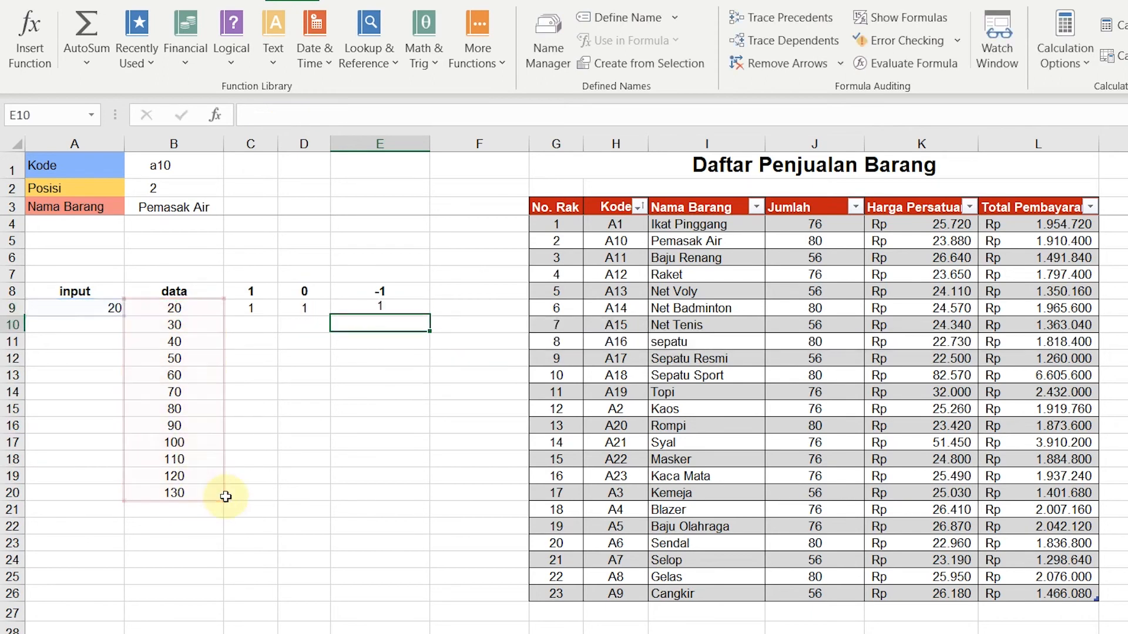
pyautogui.click(400, 482)
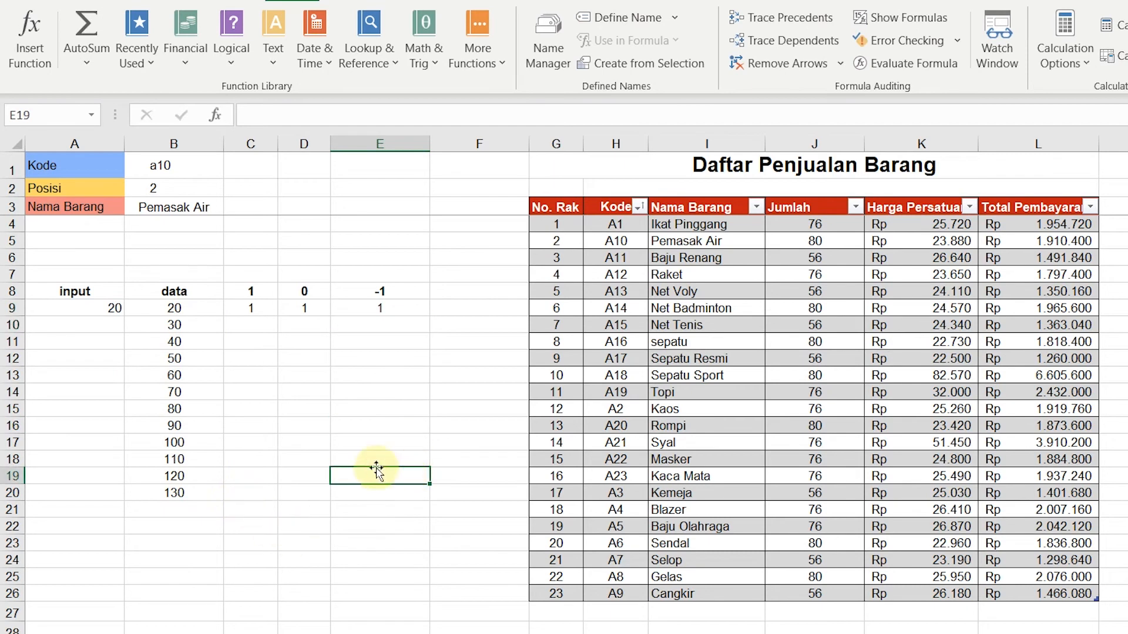
# Step: Sort the data values in B9:B20 from largest to smallest, continuing with the current selection only
pyautogui.click(175, 309)
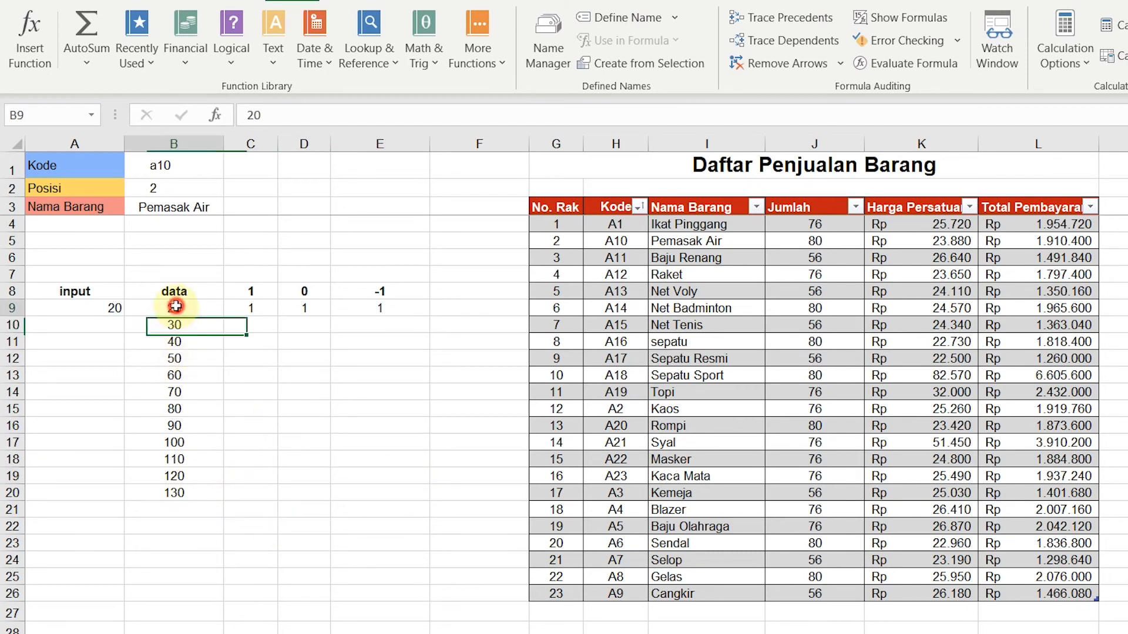
pyautogui.moveTo(200, 310); pyautogui.dragTo(176, 493)
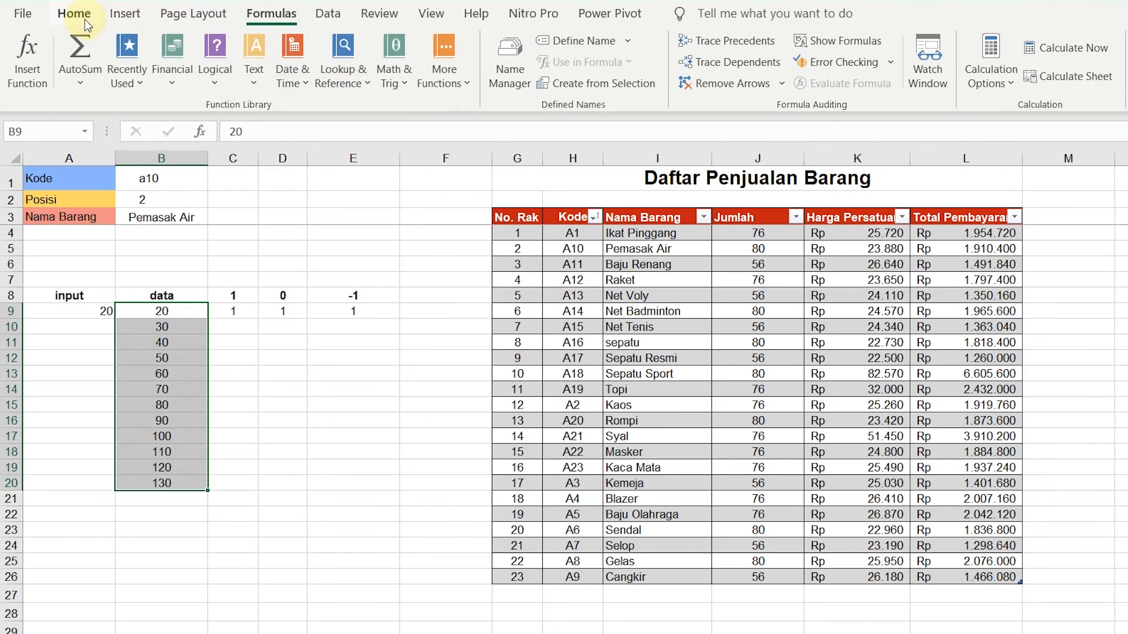
pyautogui.click(84, 21)
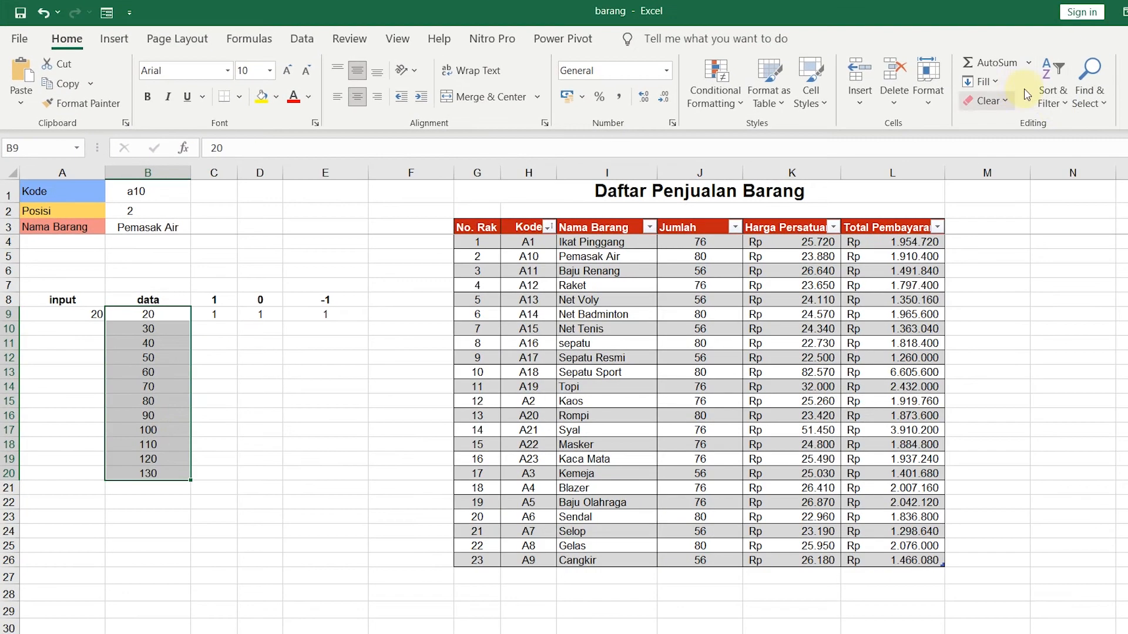
pyautogui.click(1127, 92)
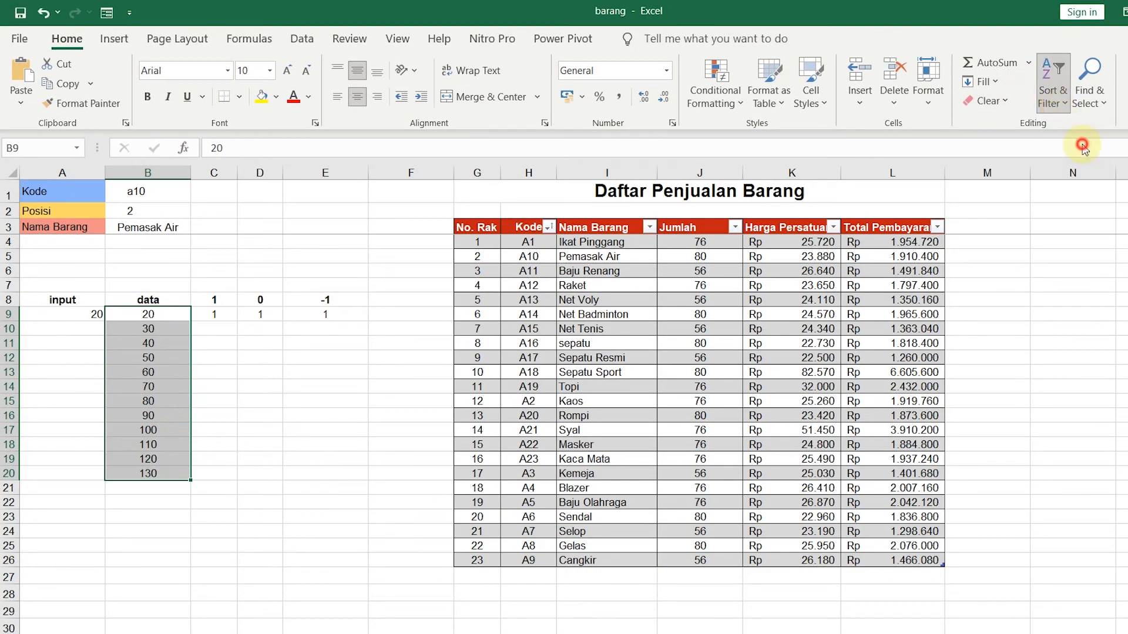
pyautogui.click(1082, 148)
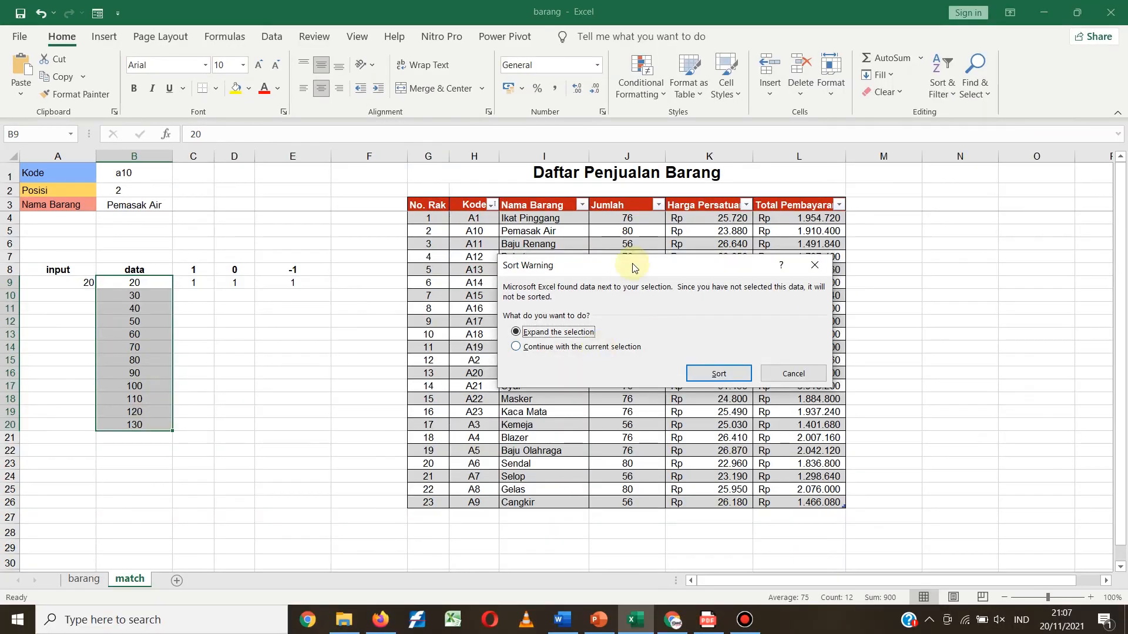
pyautogui.moveTo(629, 276); pyautogui.dragTo(338, 252)
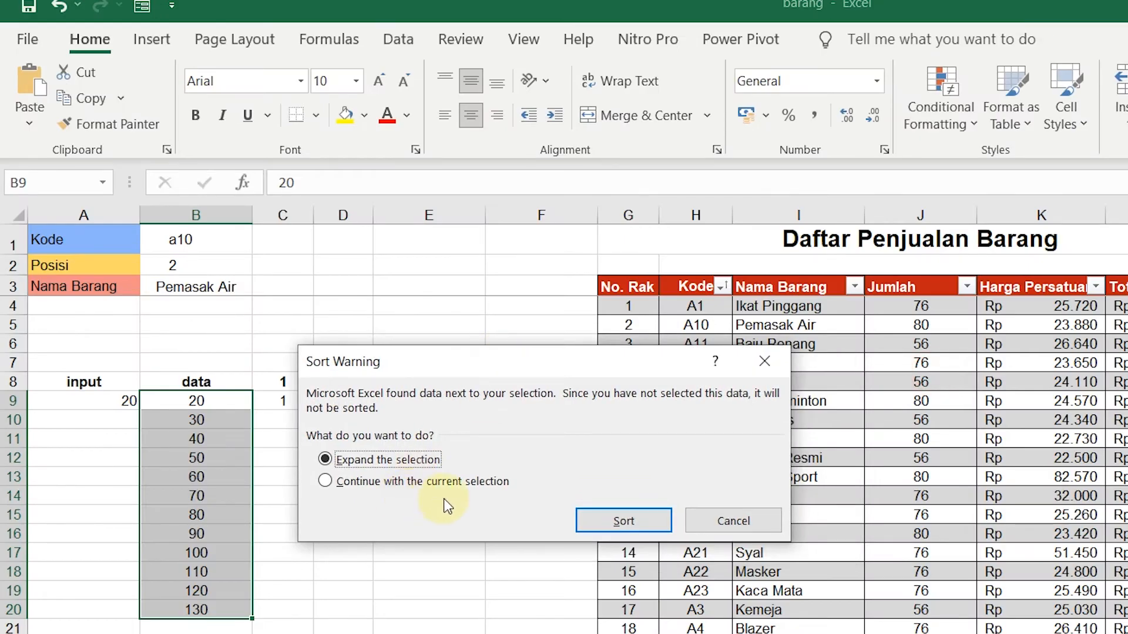
pyautogui.moveTo(518, 357); pyautogui.dragTo(638, 328)
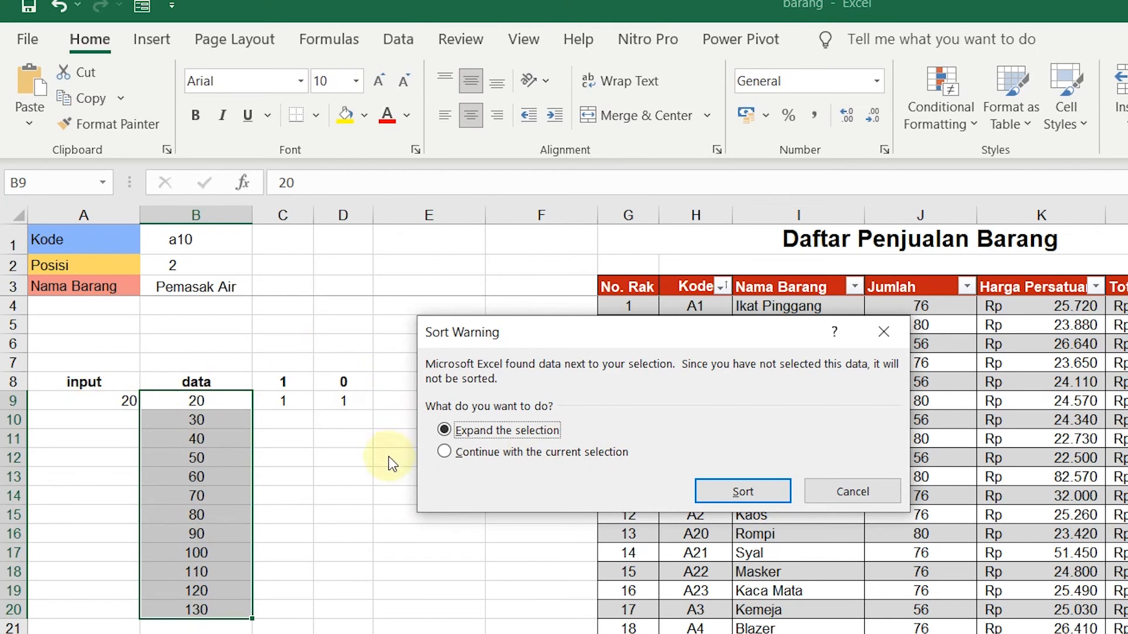
pyautogui.click(610, 452)
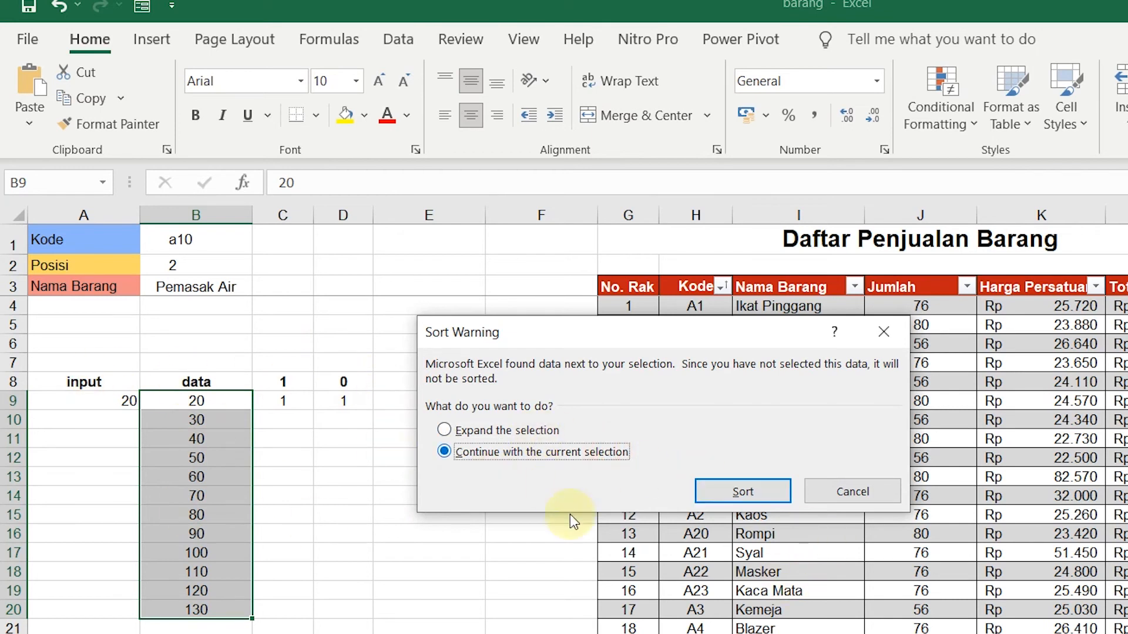
pyautogui.click(731, 492)
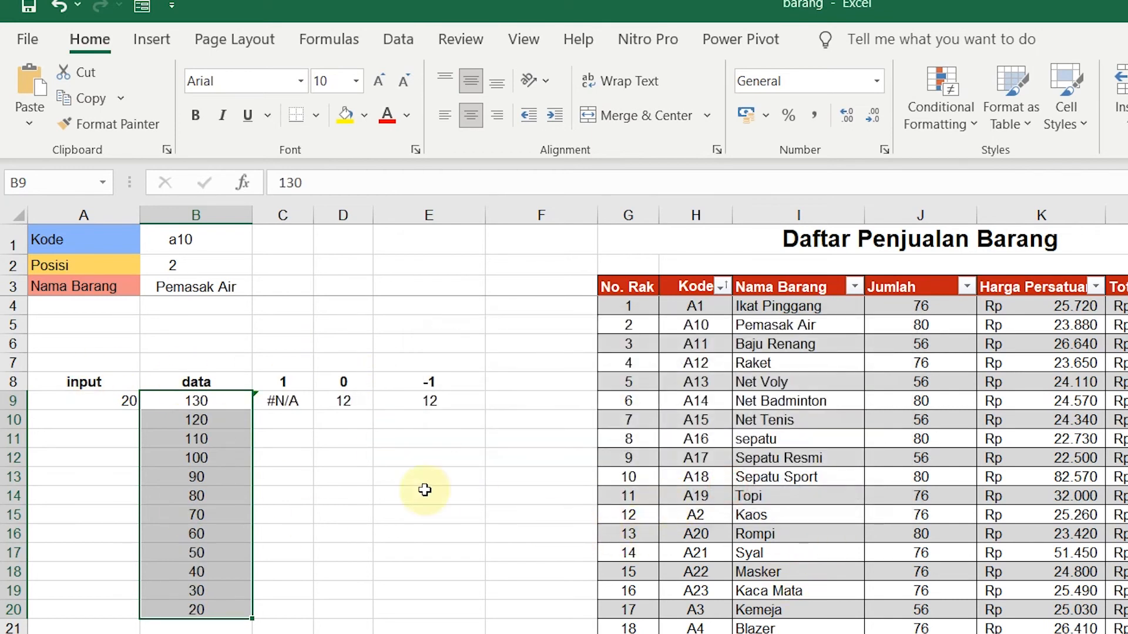
# Step: Examine the three MATCH results in C9:E9 against the descending list in B9:B20 for the input in A9
pyautogui.click(311, 478)
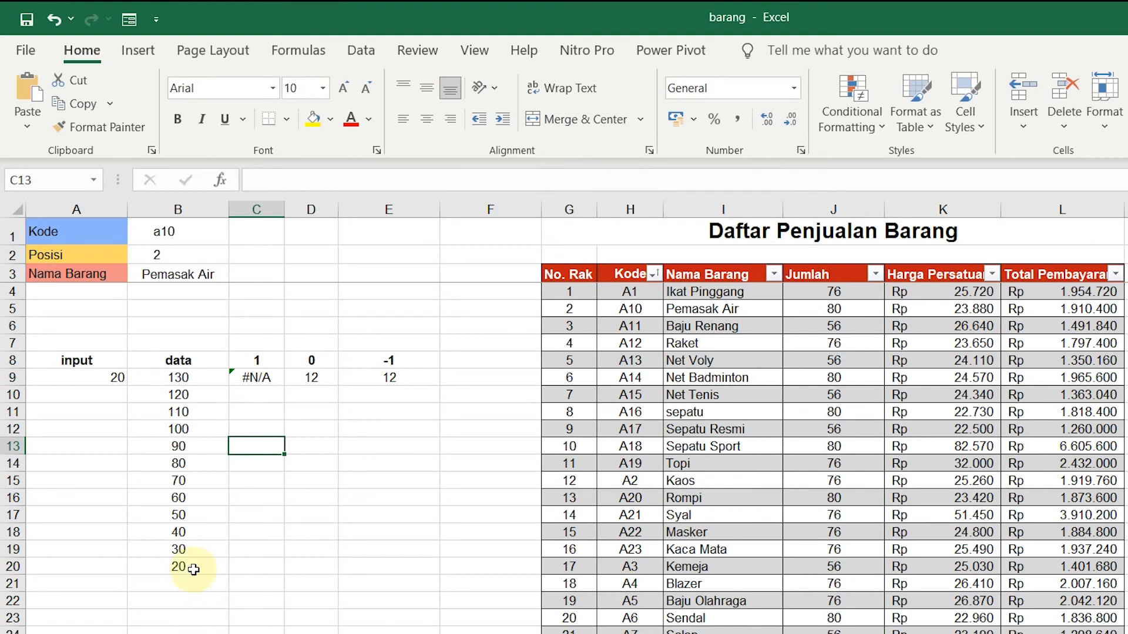
pyautogui.click(185, 585)
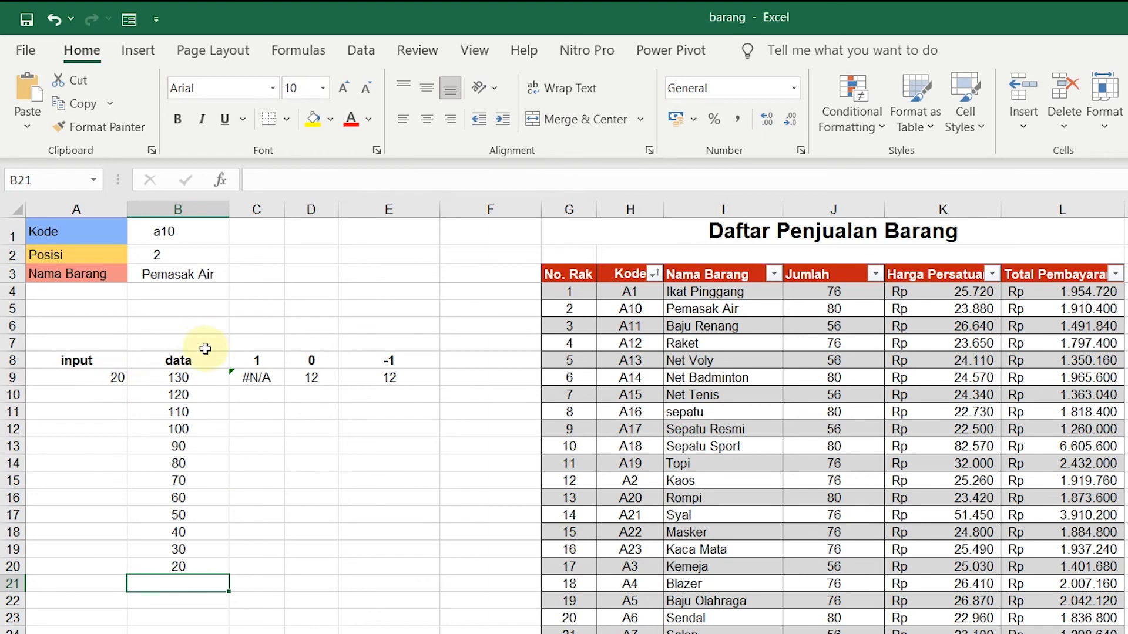
pyautogui.click(186, 384)
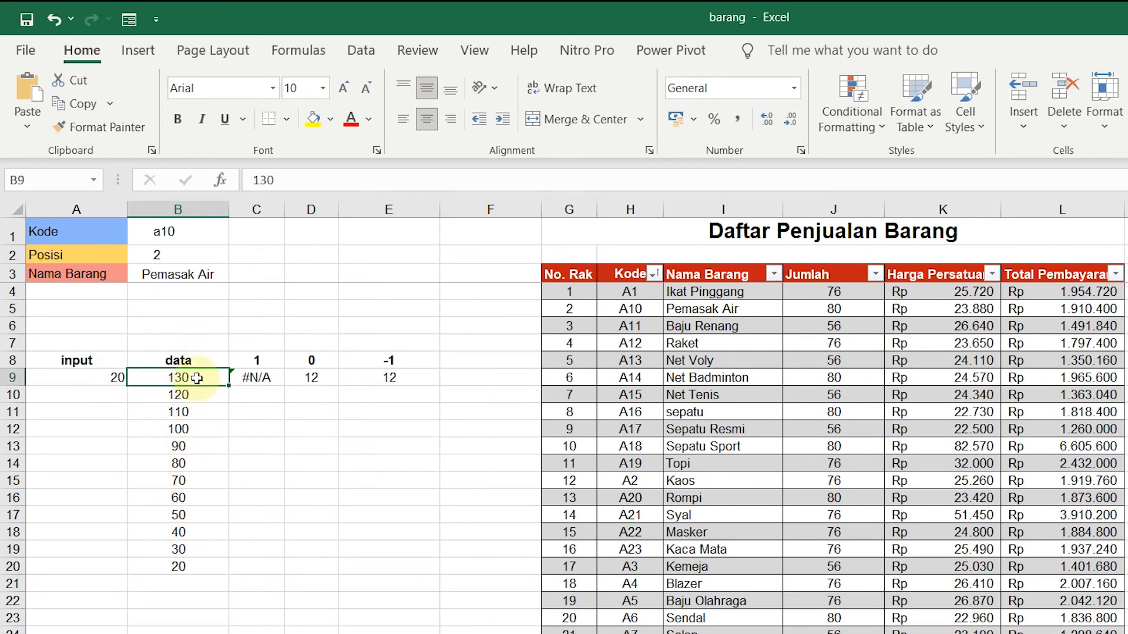
pyautogui.moveTo(198, 399); pyautogui.dragTo(181, 565)
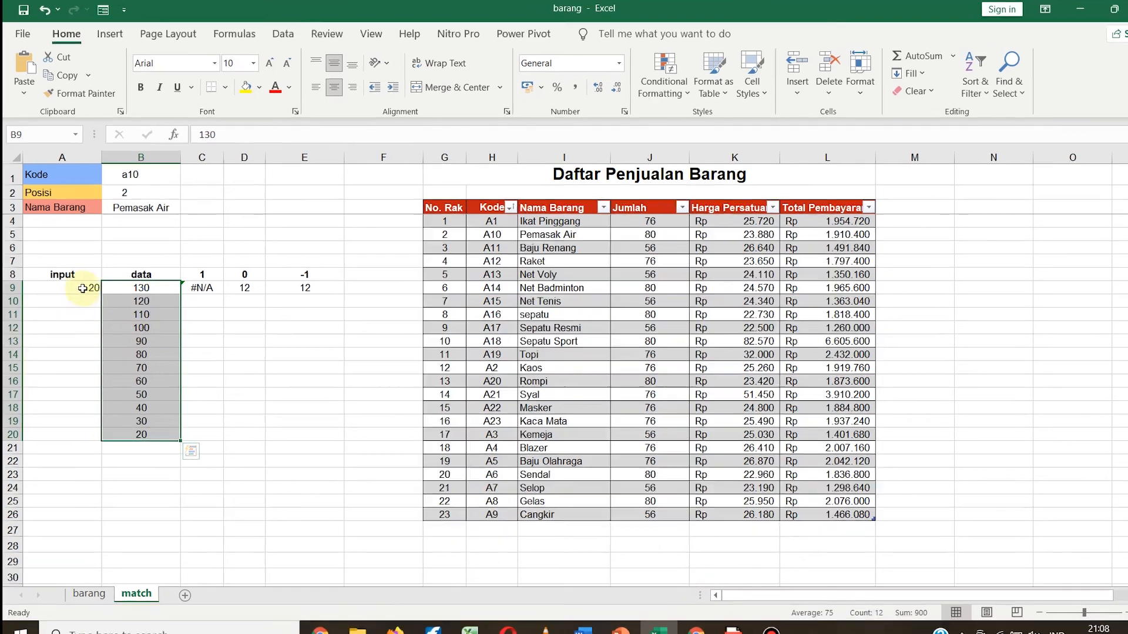
pyautogui.click(83, 288)
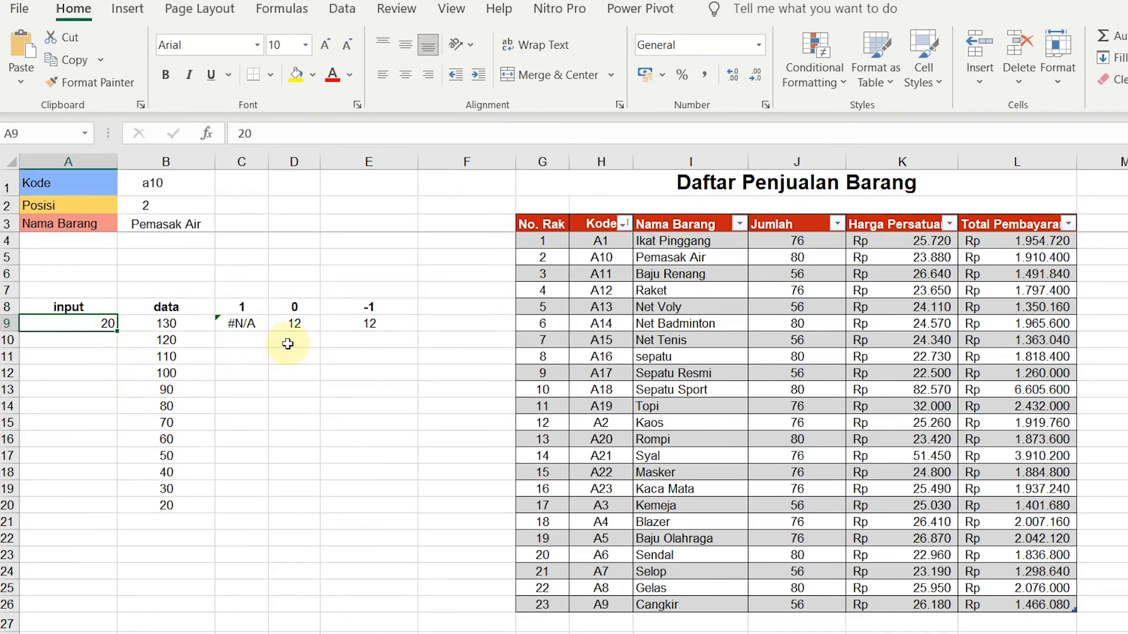
pyautogui.click(291, 371)
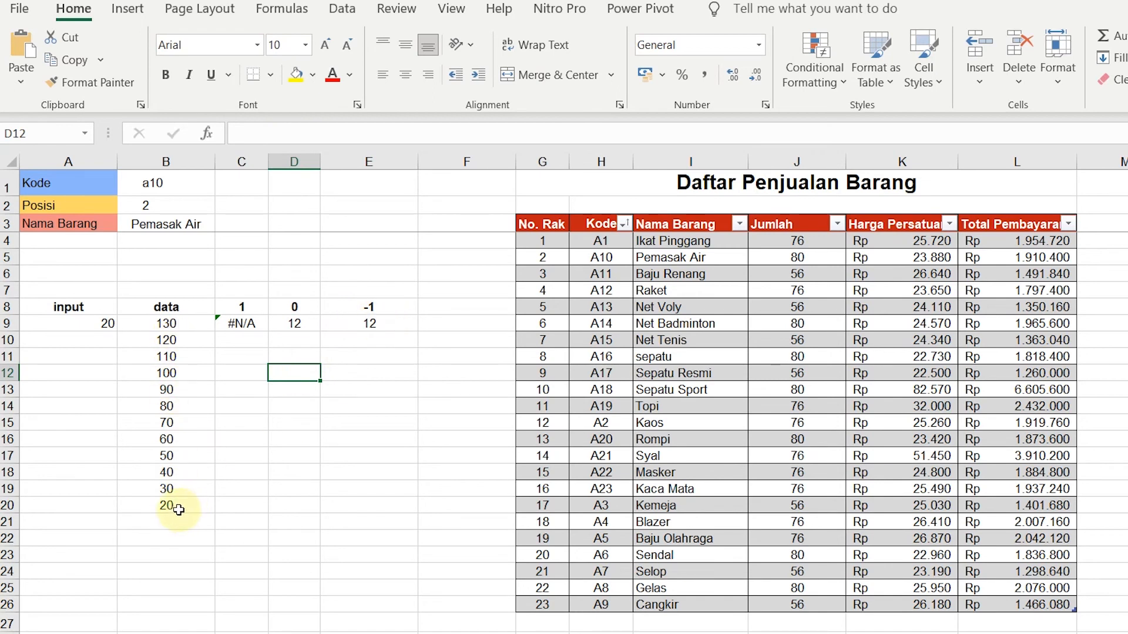
pyautogui.click(292, 486)
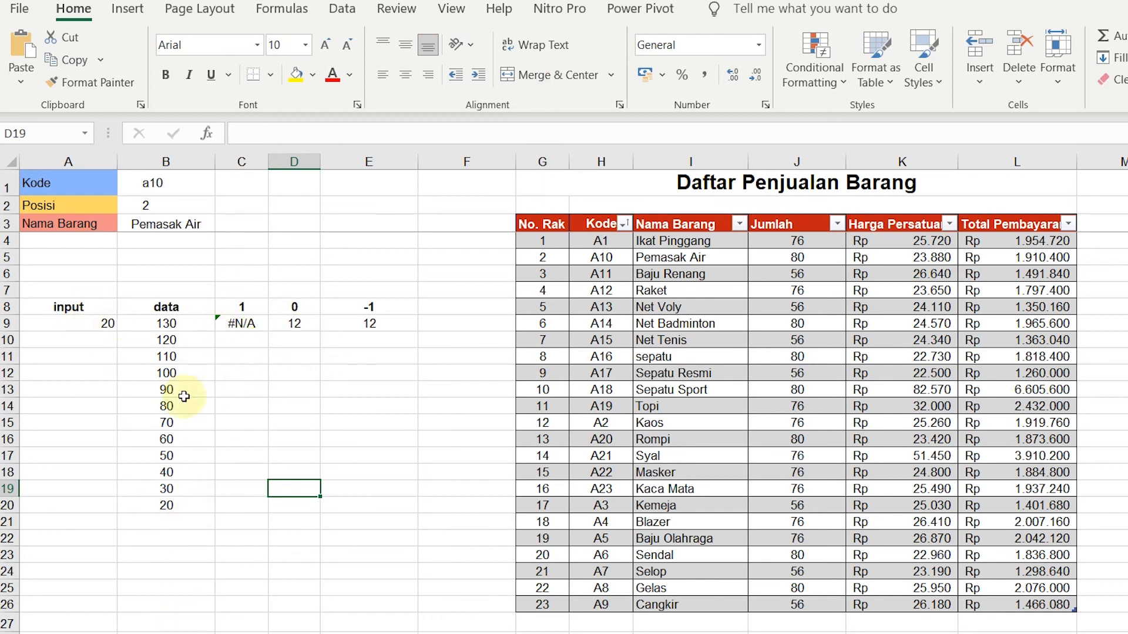
# Step: Test the lookup value 31 in A9 against the descending list, and undo the entry
pyautogui.click(77, 325)
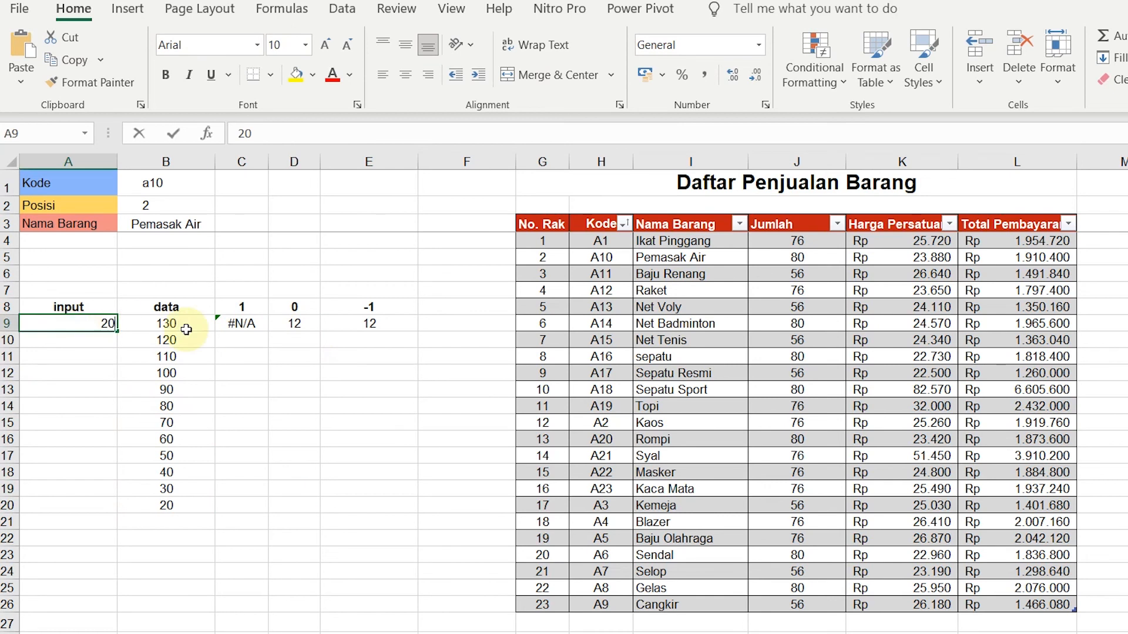
pyautogui.write('31')
pyautogui.press('Return')
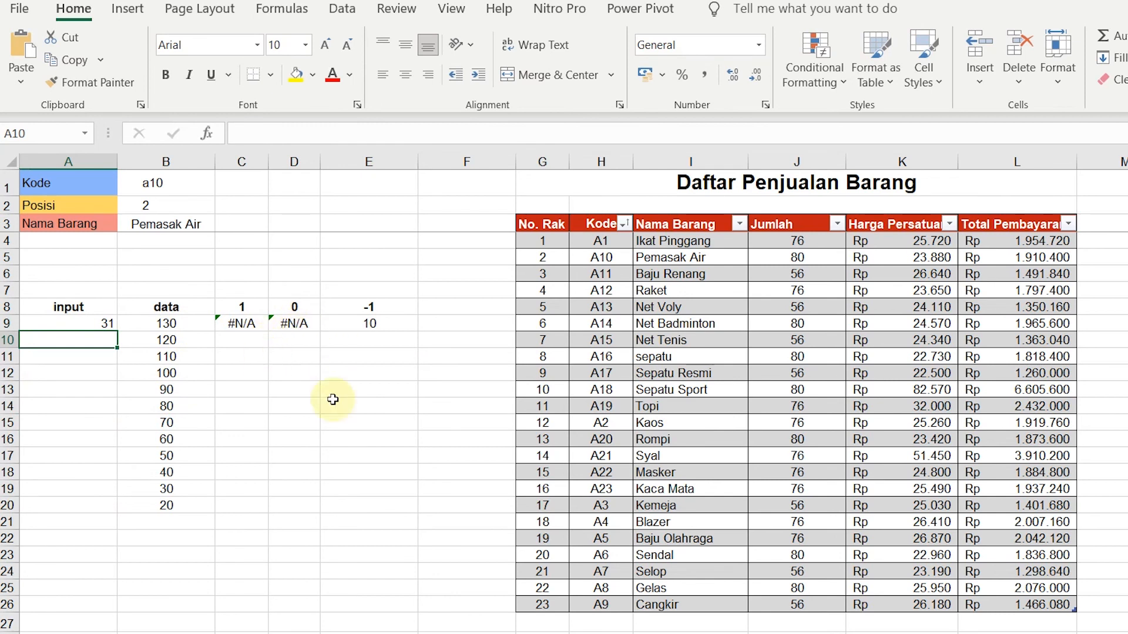
pyautogui.hotkey('ctrl', 'z')
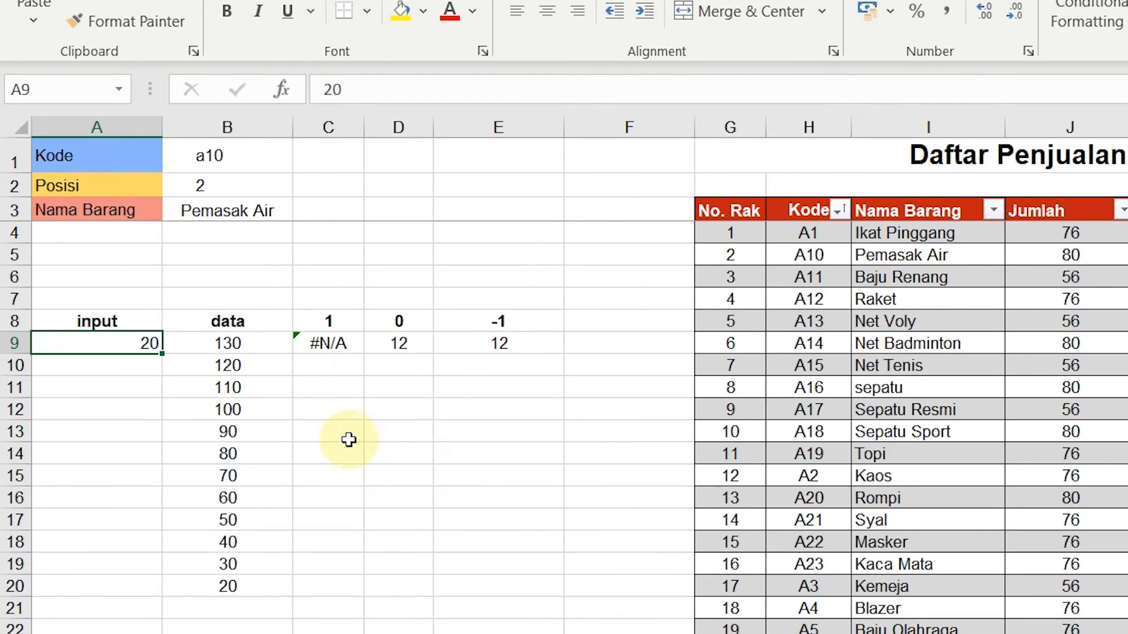
# Step: Start a MATCH formula in C13 with A9 and B9:B21 to view the match type options, and erase it
pyautogui.click(254, 385)
pyautogui.write('=matc')
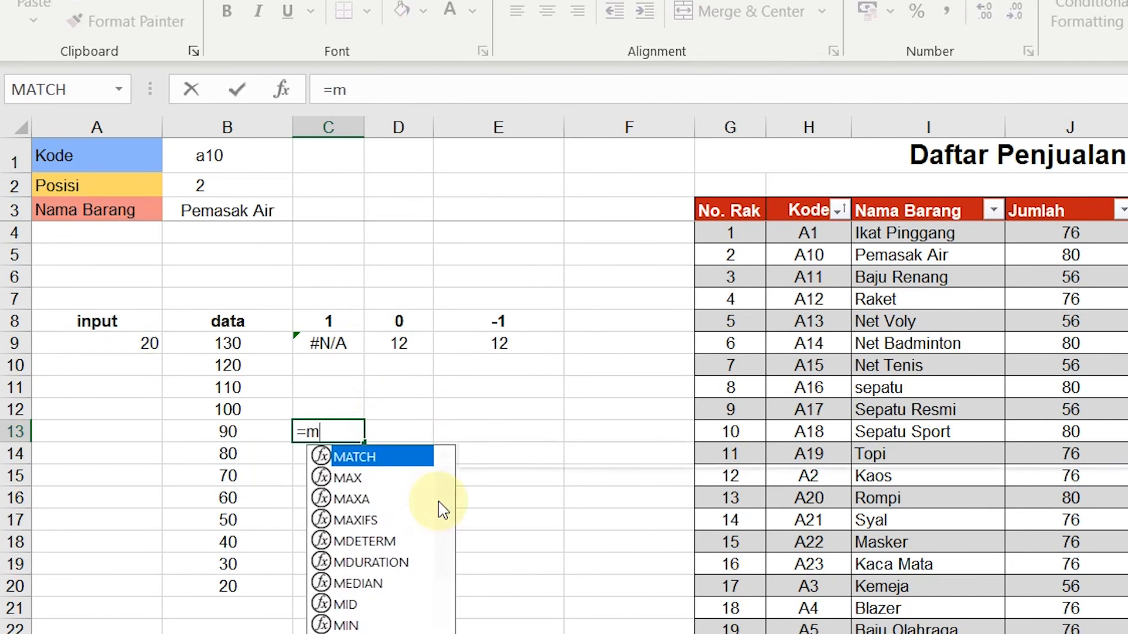
pyautogui.doubleClick(365, 456)
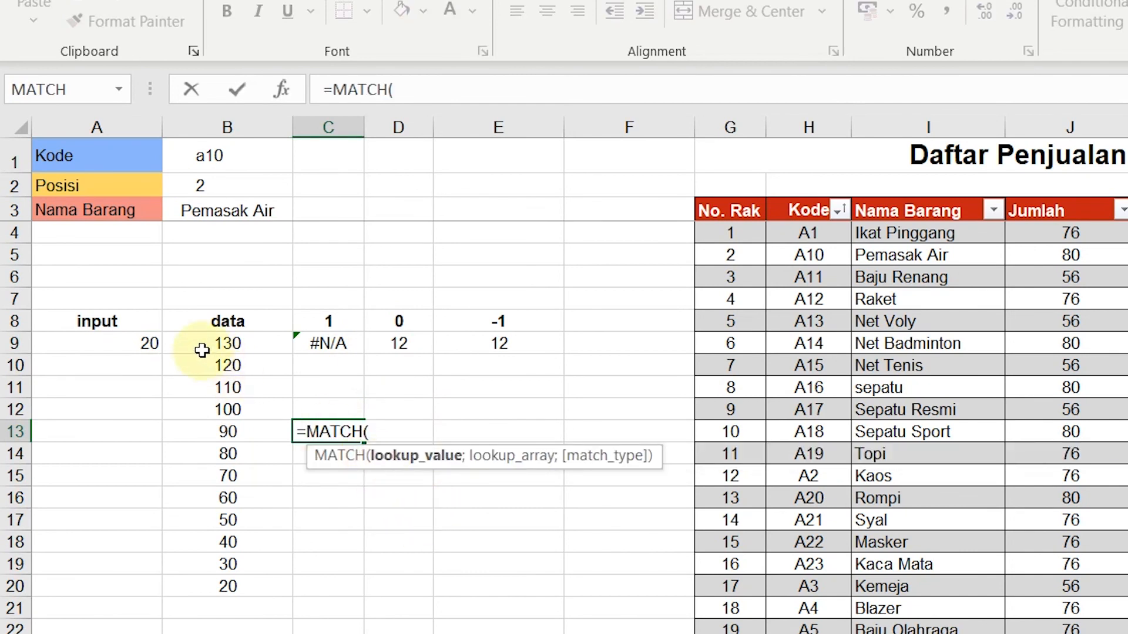
pyautogui.click(141, 343)
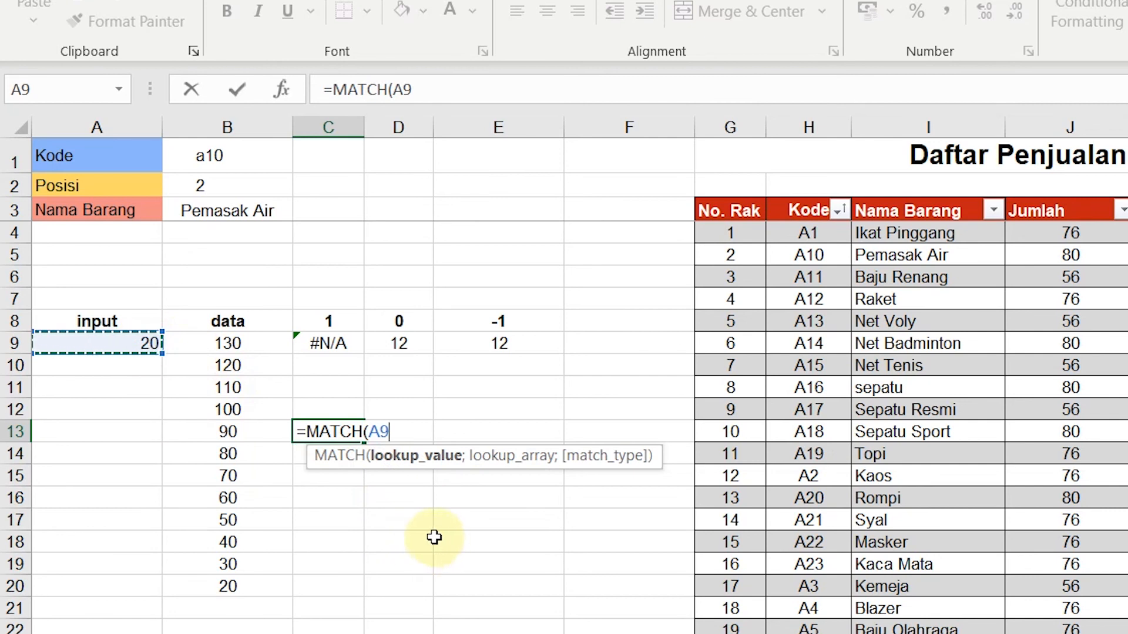
pyautogui.write(';')
pyautogui.moveTo(240, 344); pyautogui.dragTo(250, 608)
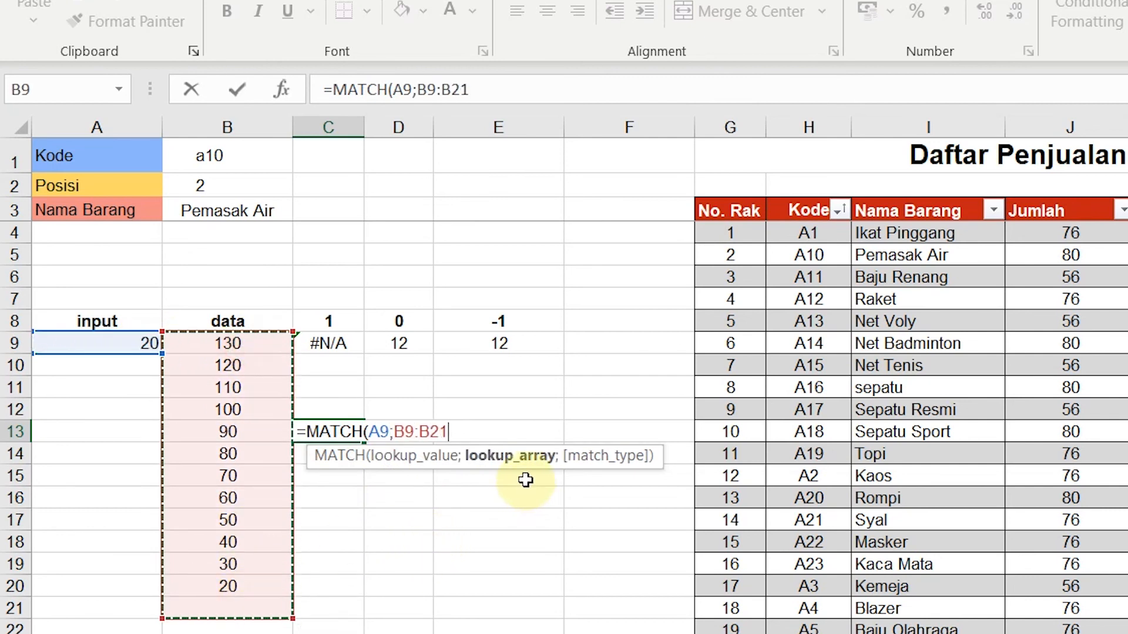
pyautogui.write(';')
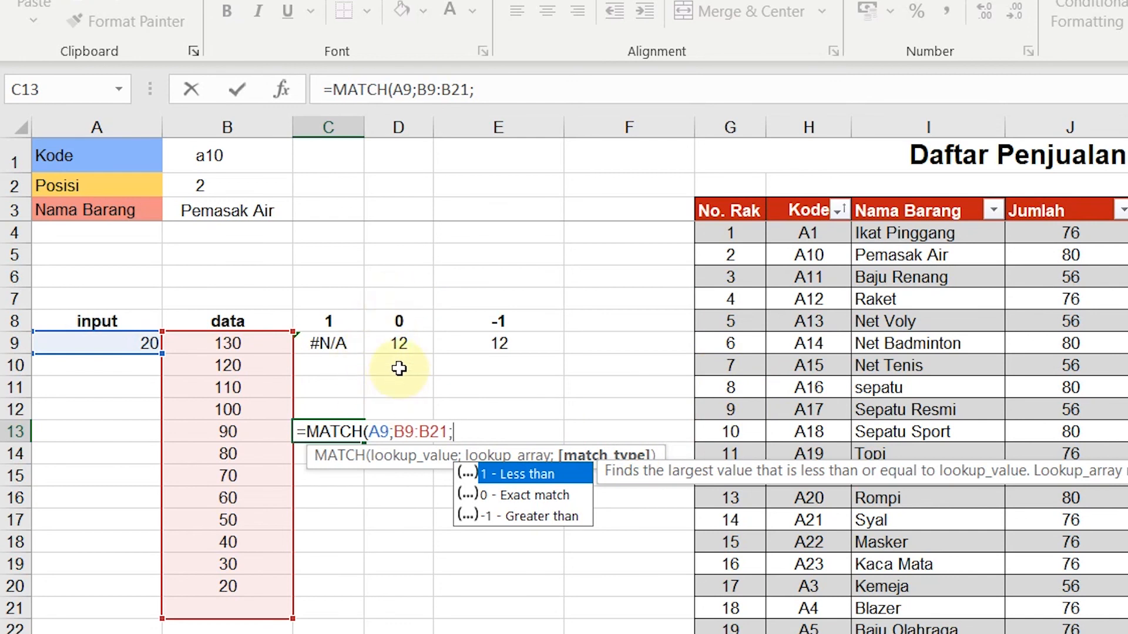
pyautogui.press('BackSpace')
pyautogui.press('BackSpace')
pyautogui.press('BackSpace')
pyautogui.press('BackSpace')
pyautogui.press('BackSpace')
pyautogui.press('BackSpace')
pyautogui.press('BackSpace')
pyautogui.press('BackSpace')
pyautogui.press('BackSpace')
pyautogui.press('BackSpace')
pyautogui.press('BackSpace')
pyautogui.press('BackSpace')
pyautogui.press('BackSpace')
pyautogui.press('BackSpace')
pyautogui.press('BackSpace')
pyautogui.press('BackSpace')
pyautogui.press('BackSpace')
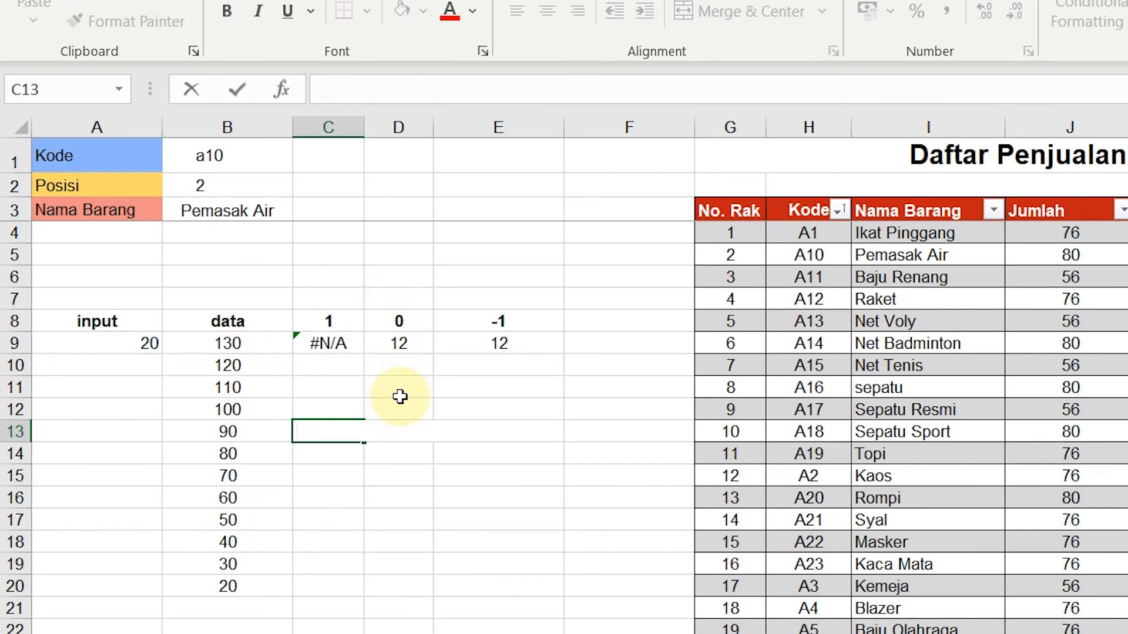
pyautogui.click(428, 503)
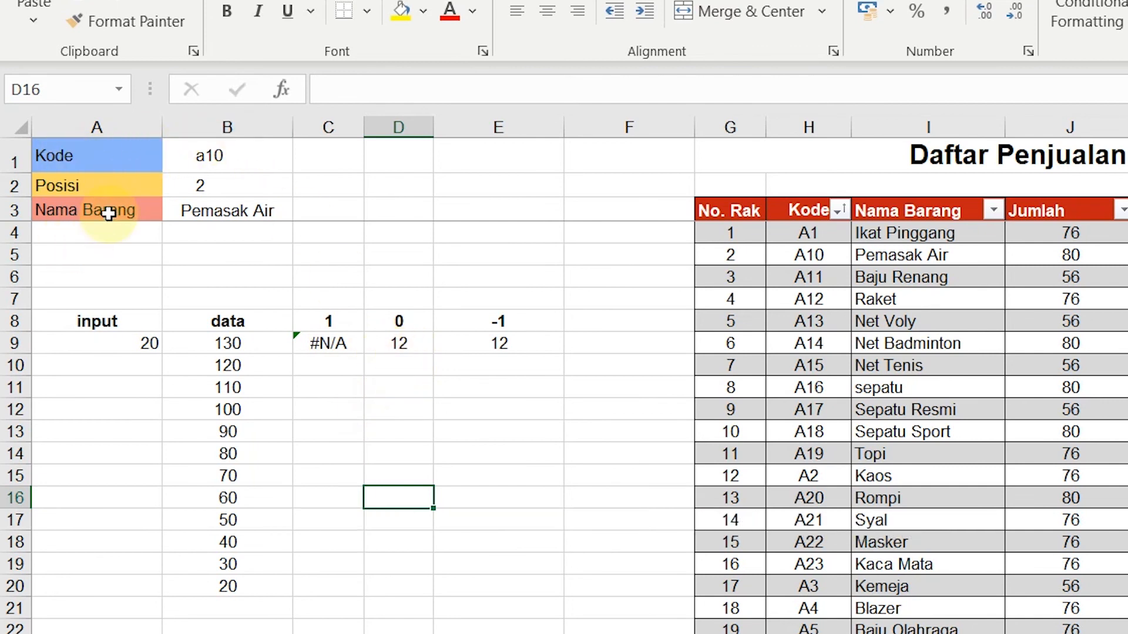
# Step: Test the item code a50 in the Kode cell B1, and undo the entry
pyautogui.click(231, 153)
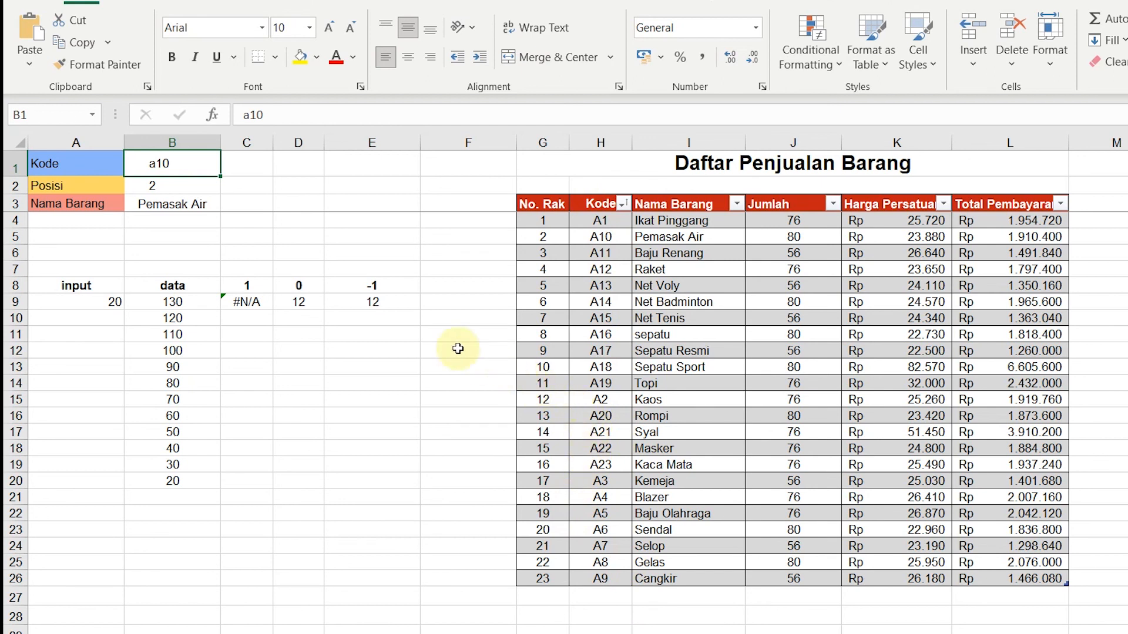
pyautogui.write('a')
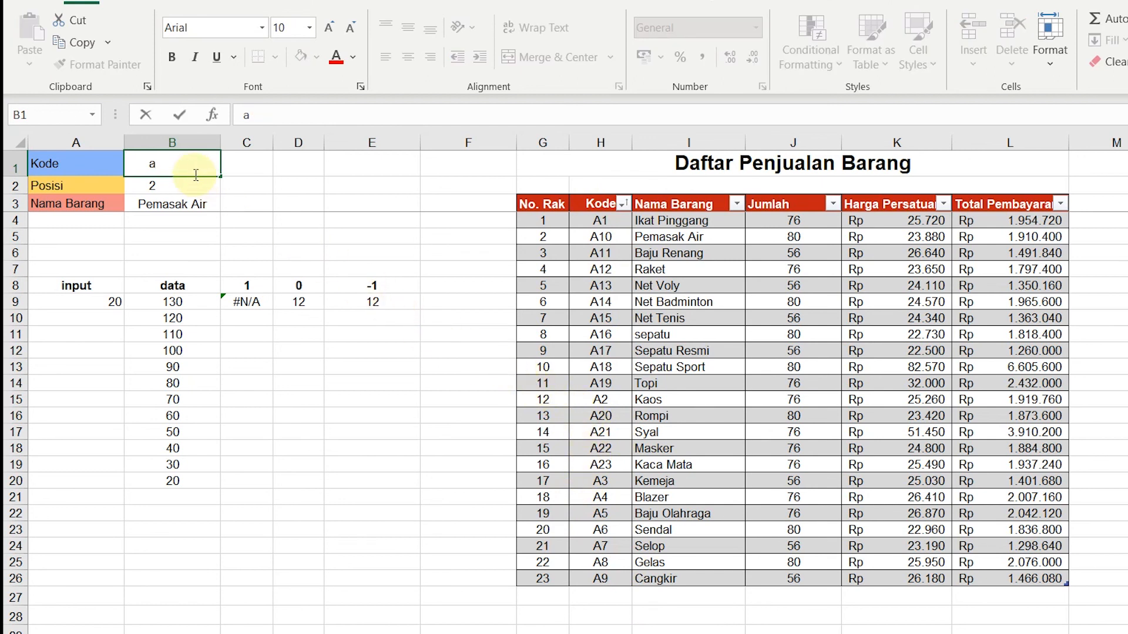
pyautogui.write('50')
pyautogui.press('Tab')
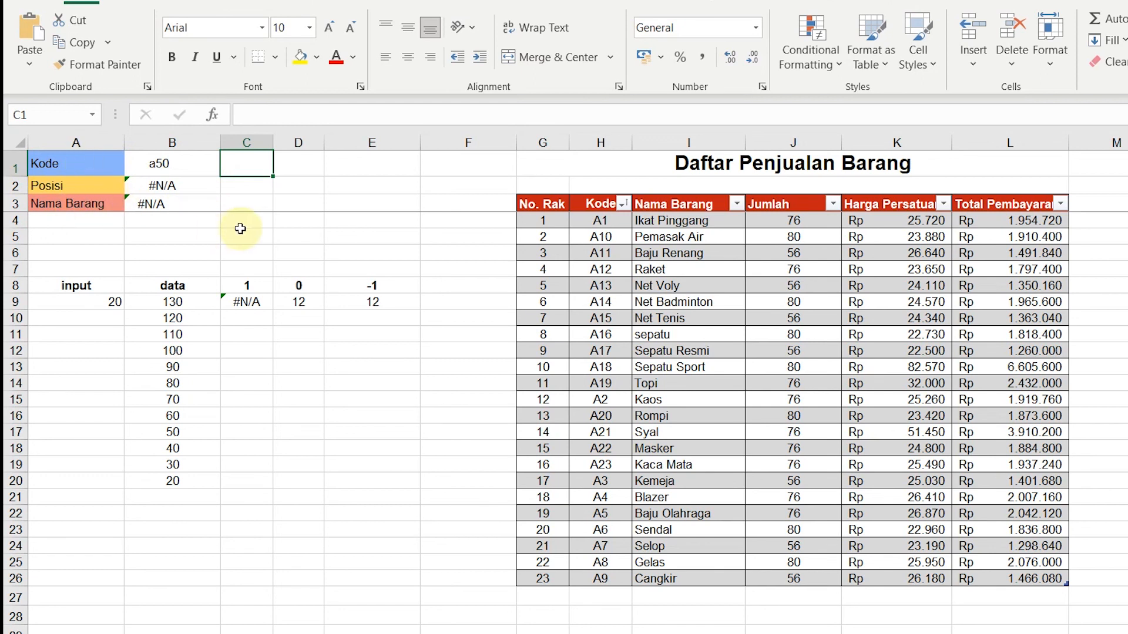
pyautogui.hotkey('ctrl', 'z')
pyautogui.click(333, 189)
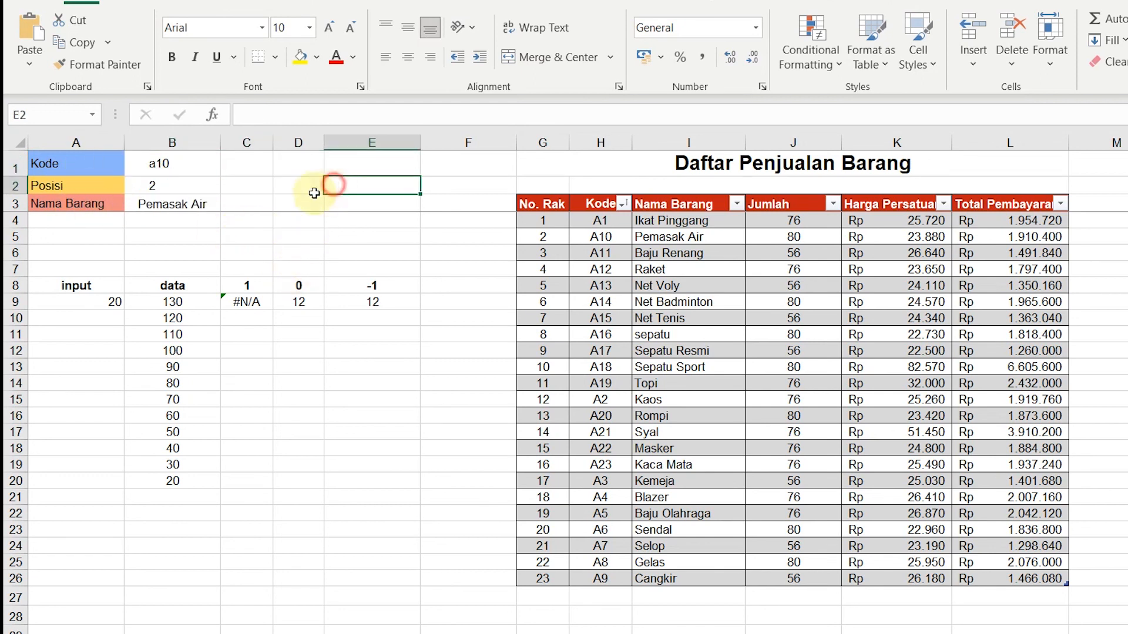